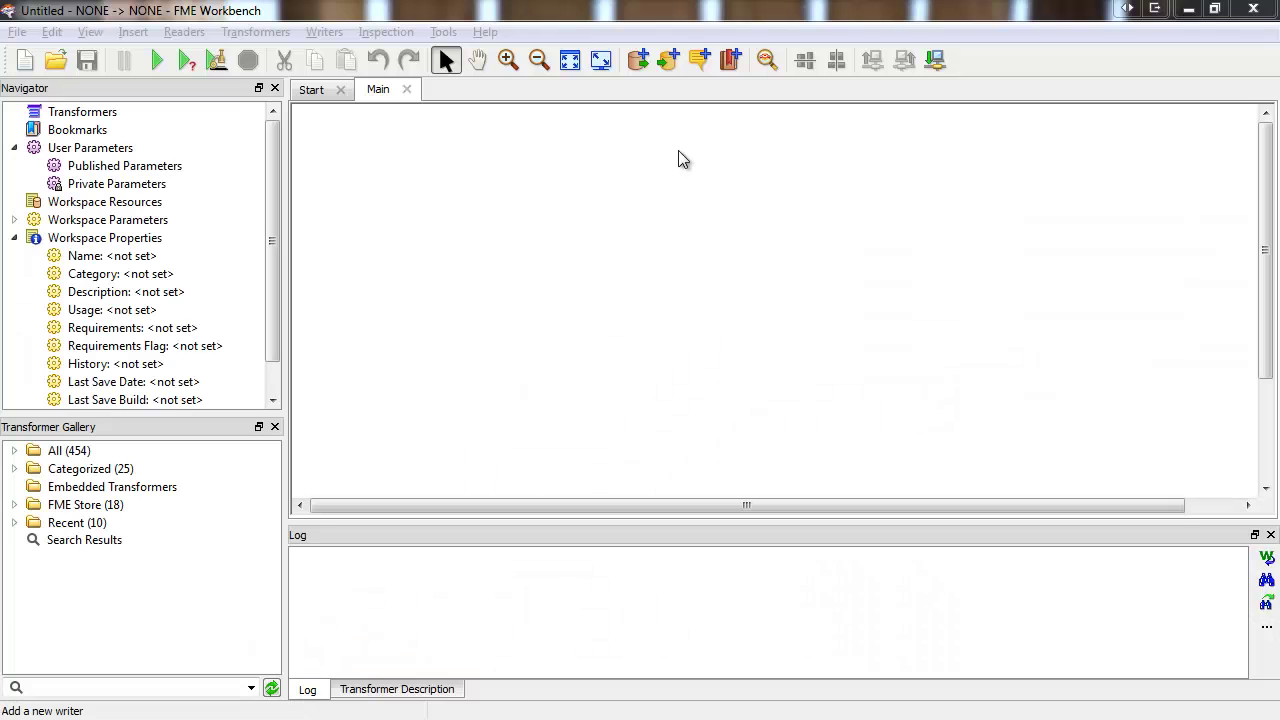
Start a new writer and pick PostGIS Raster from the 'postg' format matches.
click(671, 69)
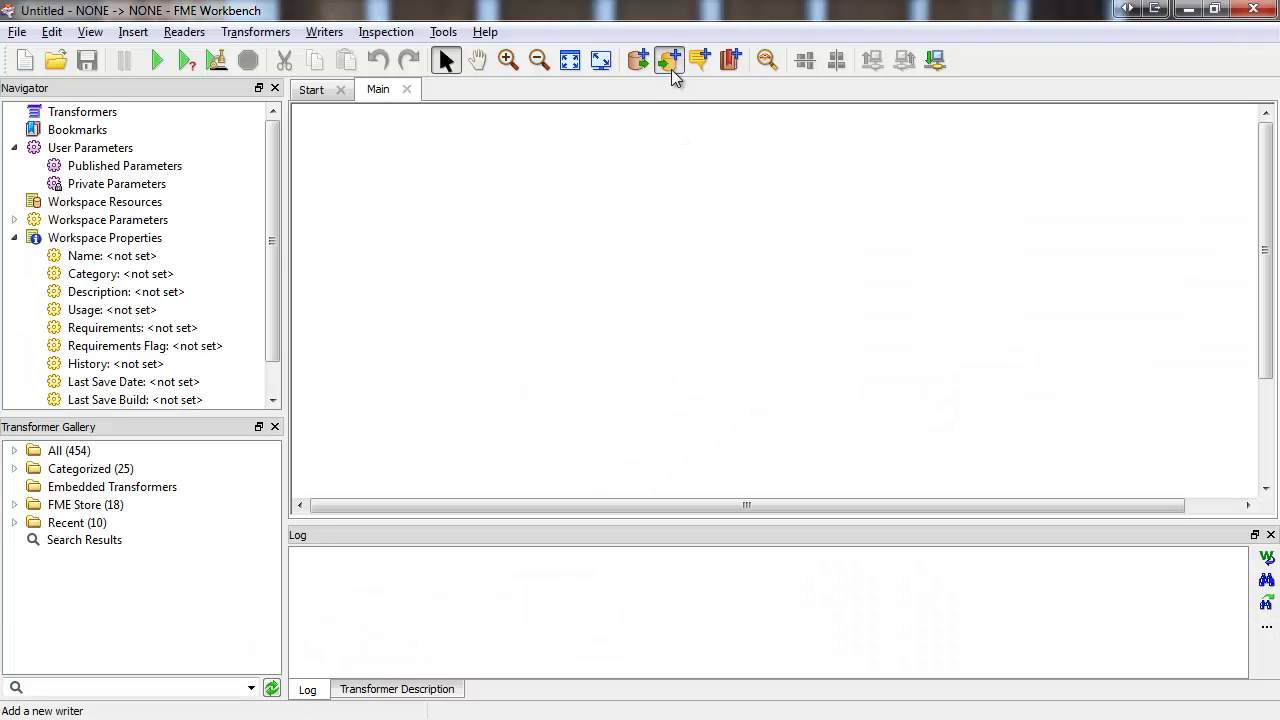
text(postg)
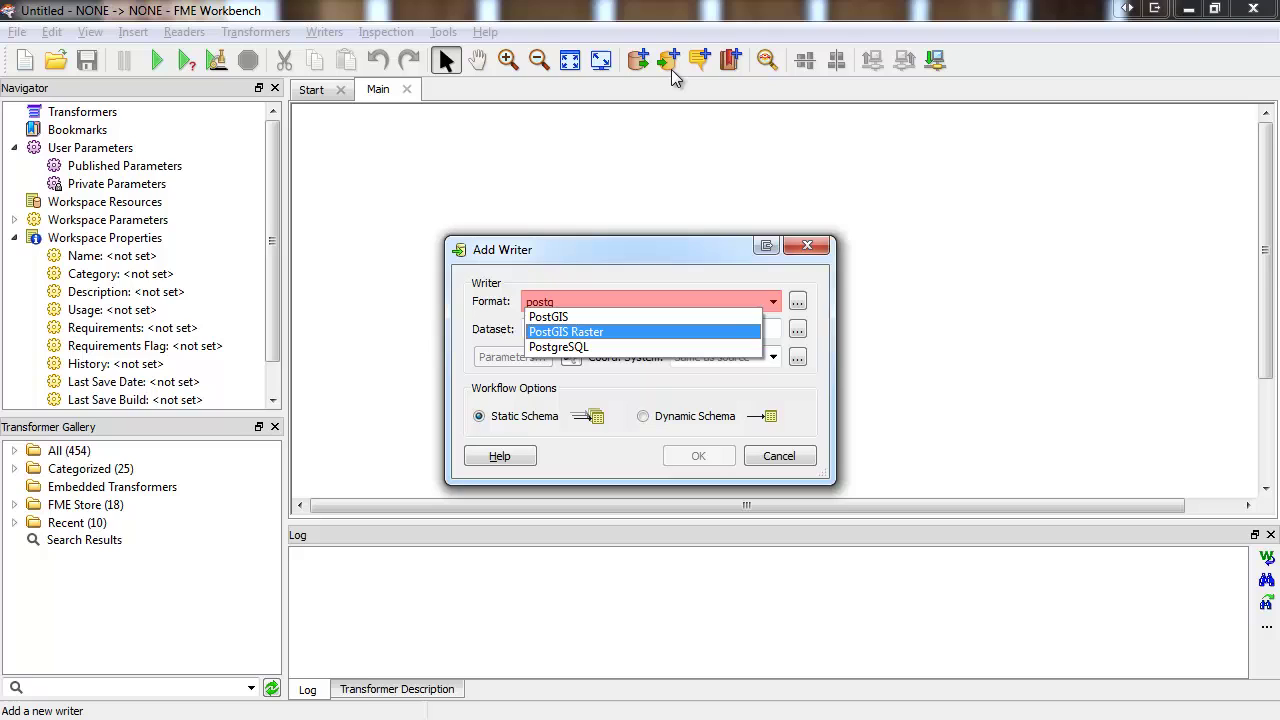
key(Down)
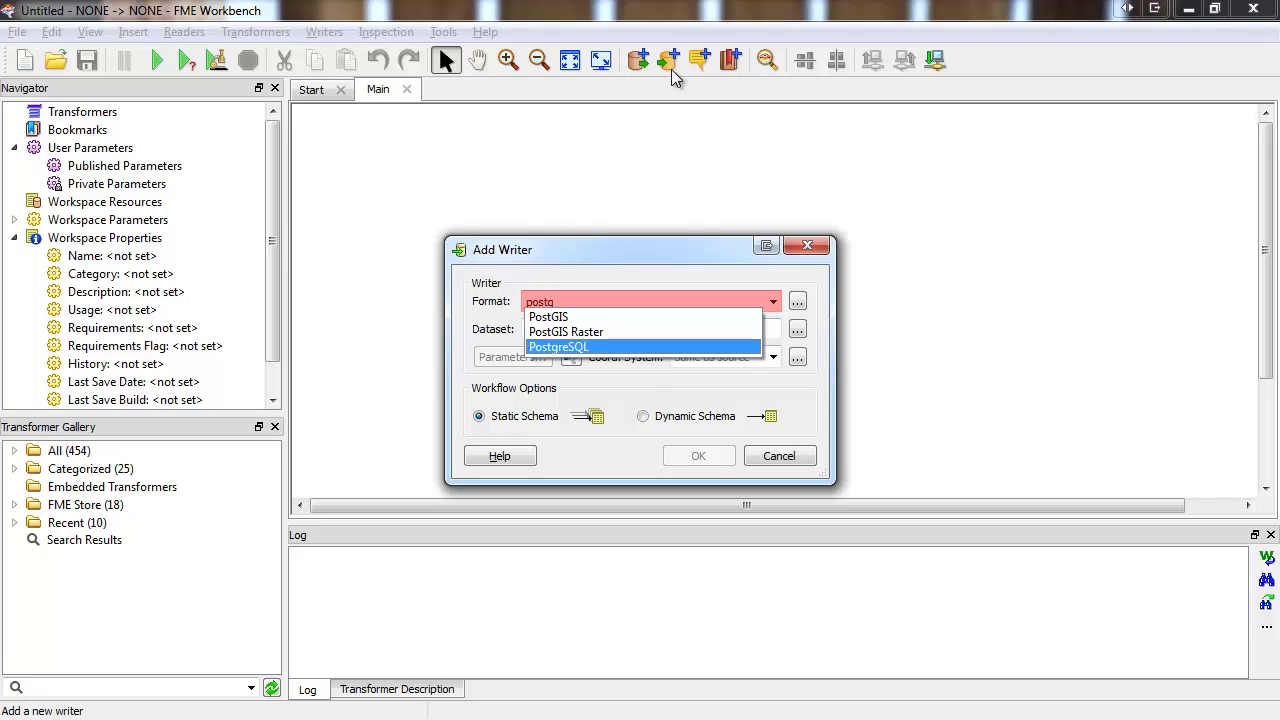
key(Up)
key(Up)
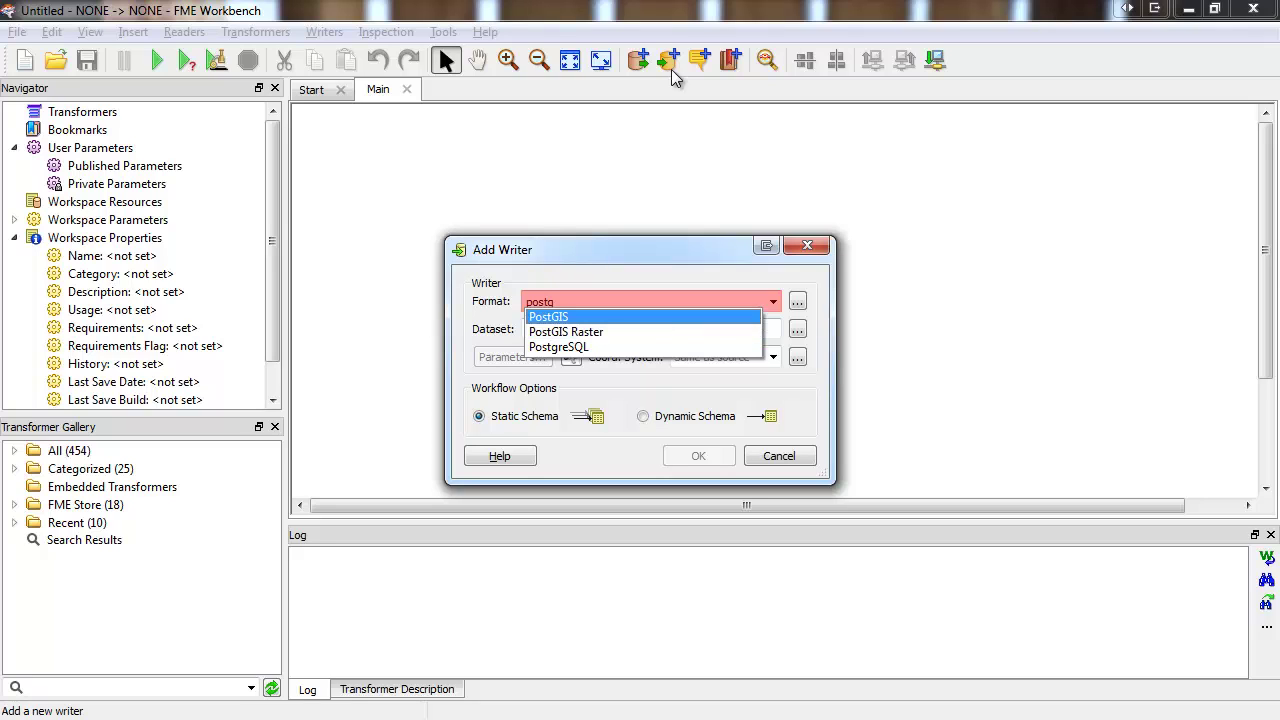
key(Down)
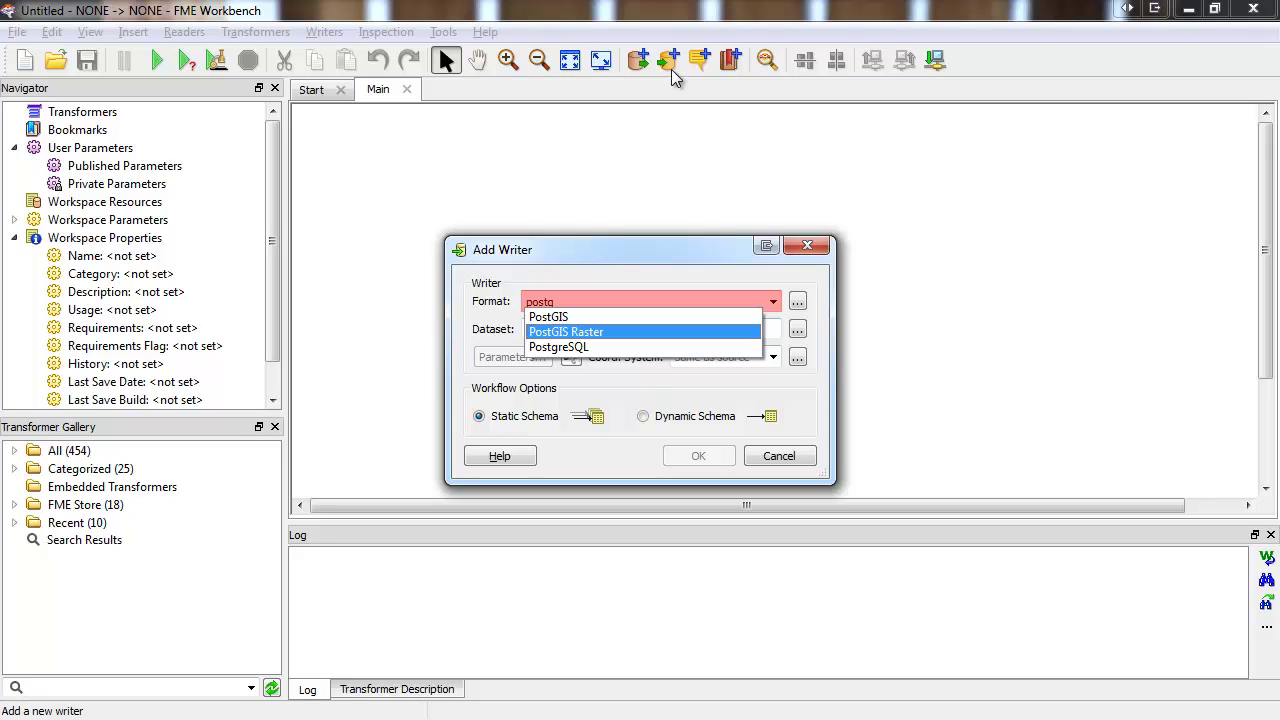
key(Return)
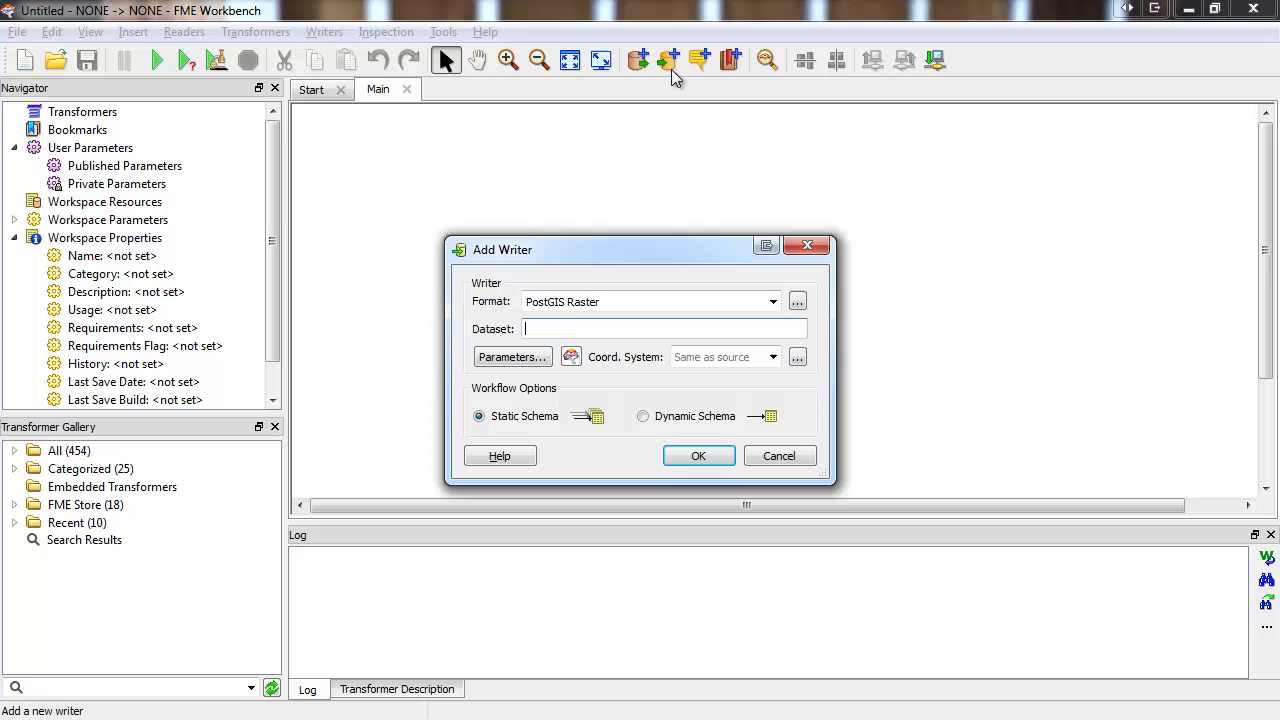
Connect the writer to host bt-db-post20, database canada, with the account username and password, then add it.
click(521, 360)
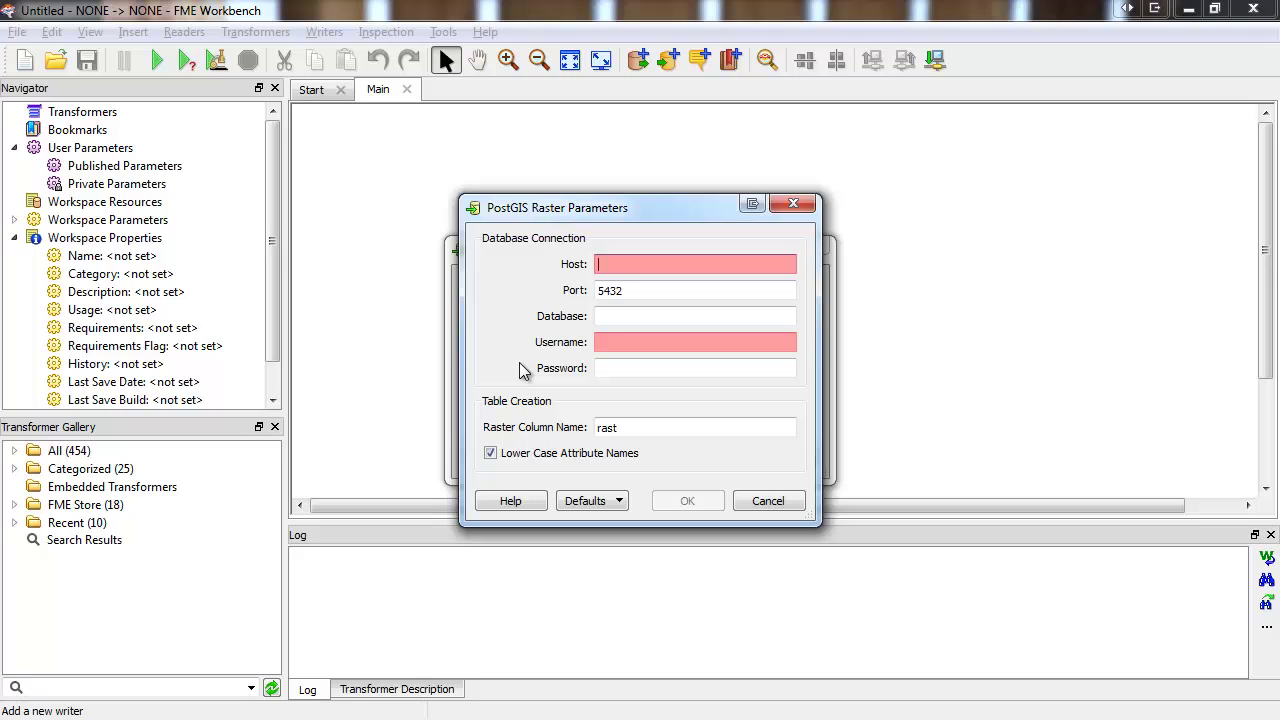
text(bt-)
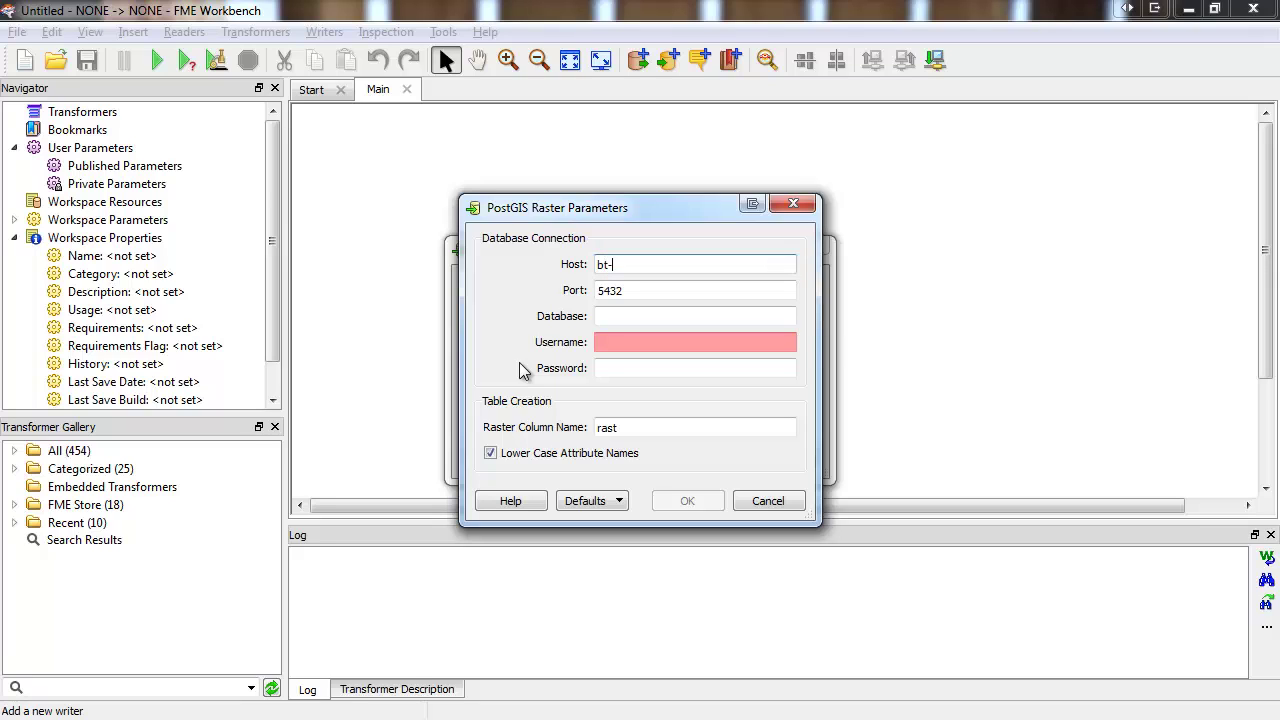
text(db-post20)
key(Tab)
text(canada)
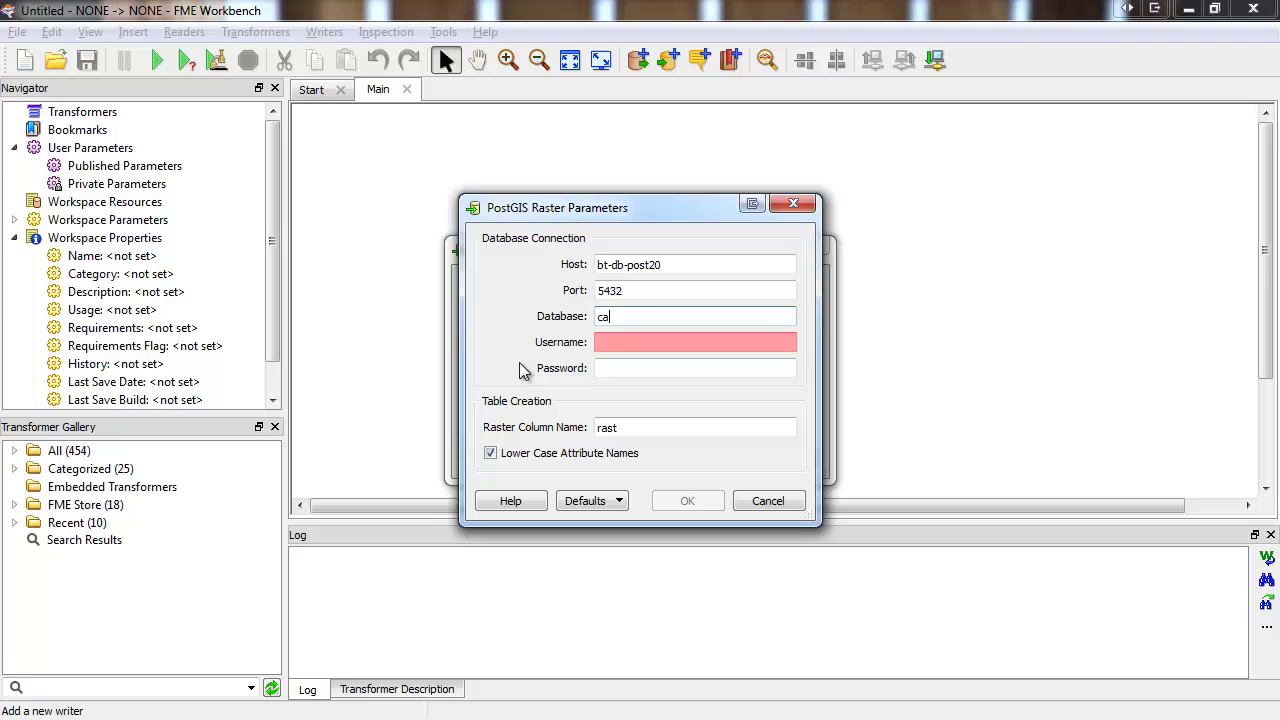
key(Tab)
text(tiana)
key(Tab)
text(•••••••••)
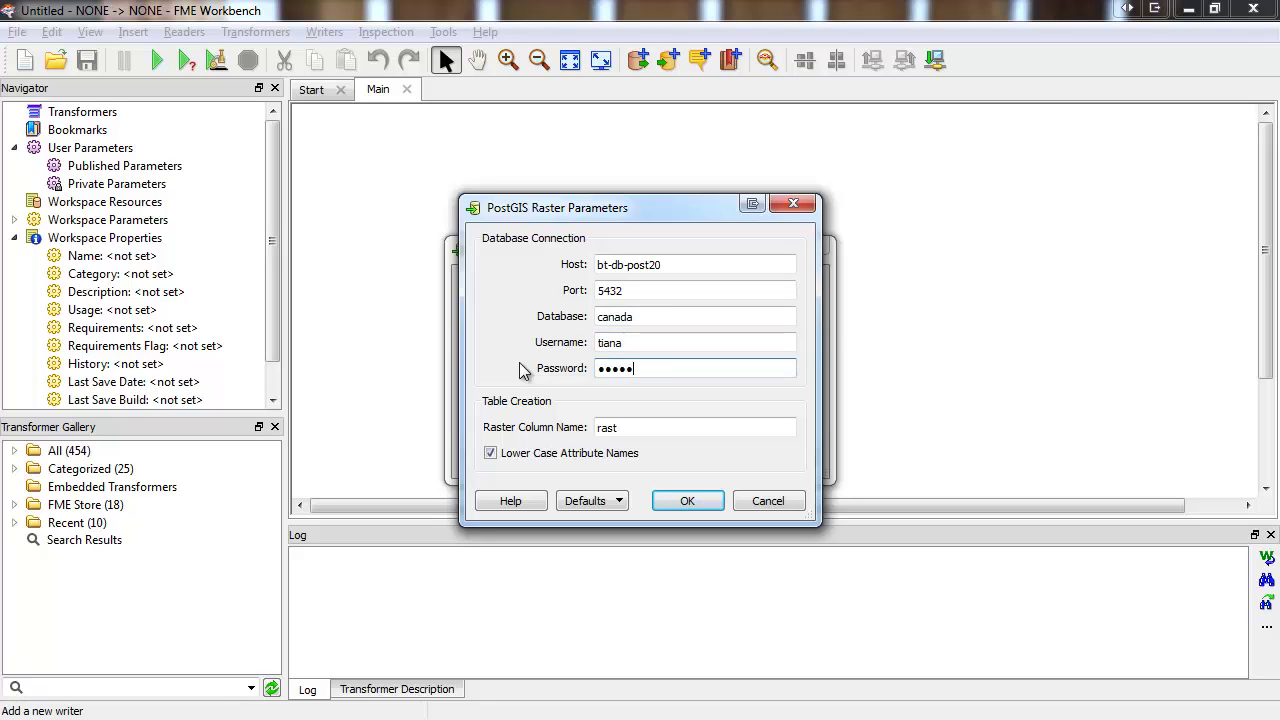
click(704, 509)
click(697, 456)
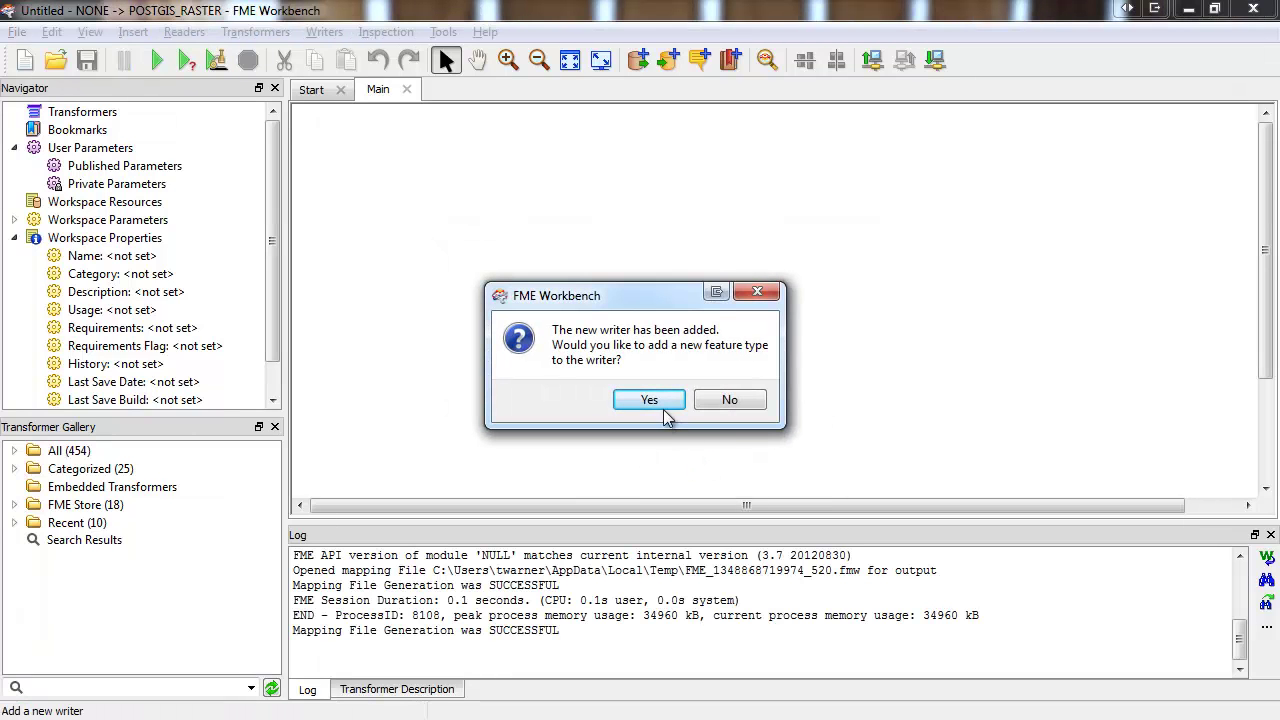
Accept adding a feature type and name it 'elevation', then view its format parameters.
click(657, 401)
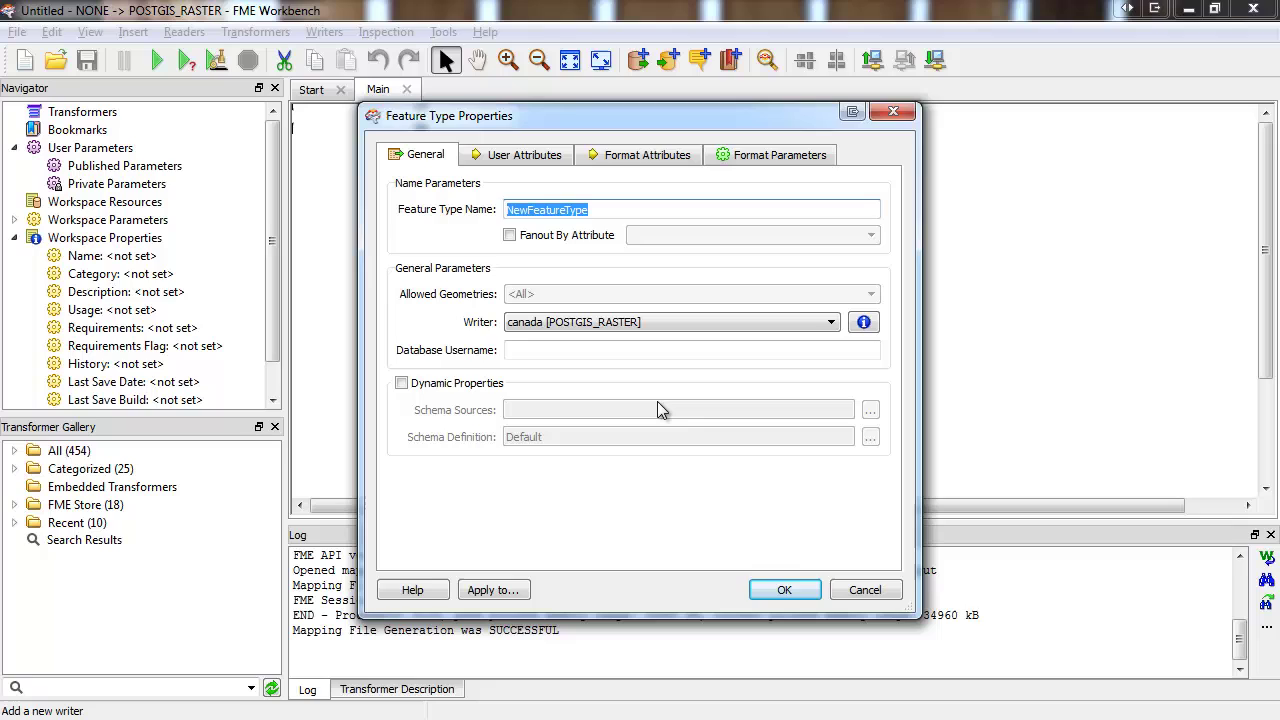
text(elevation)
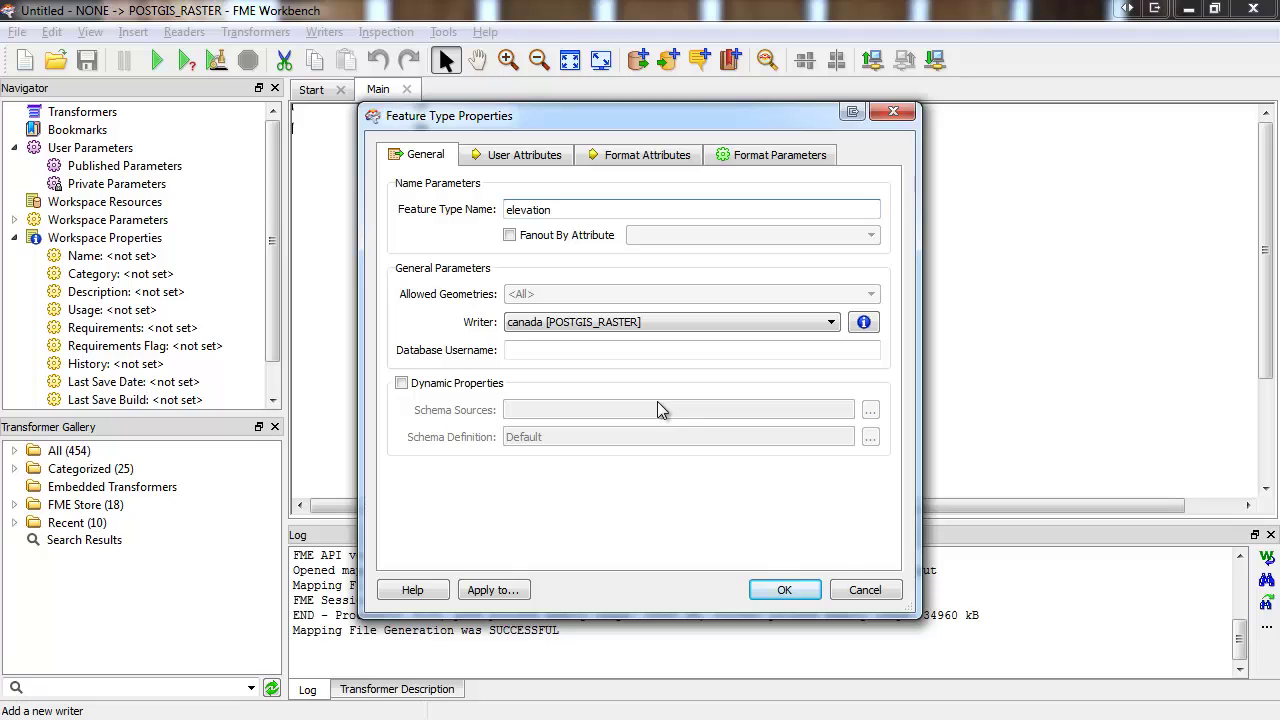
click(737, 168)
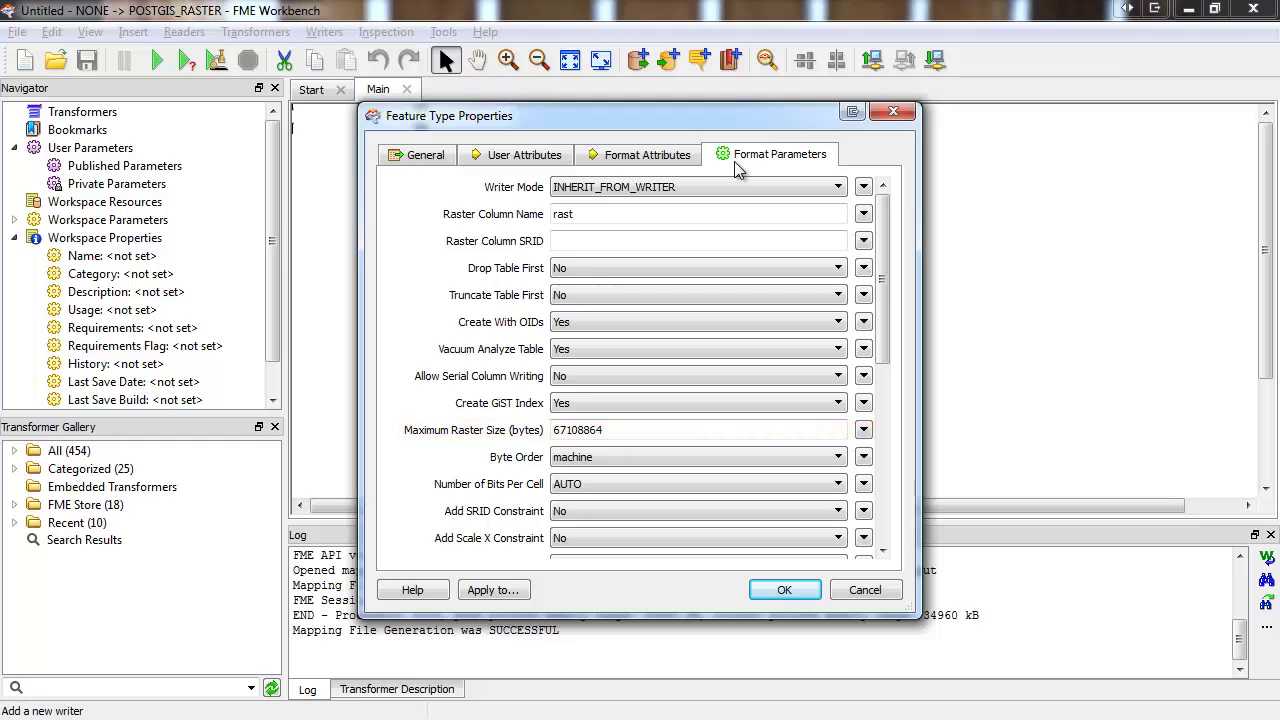
Review the raster writer format parameters and confirm the elevation feature type.
drag(885, 277, 868, 410)
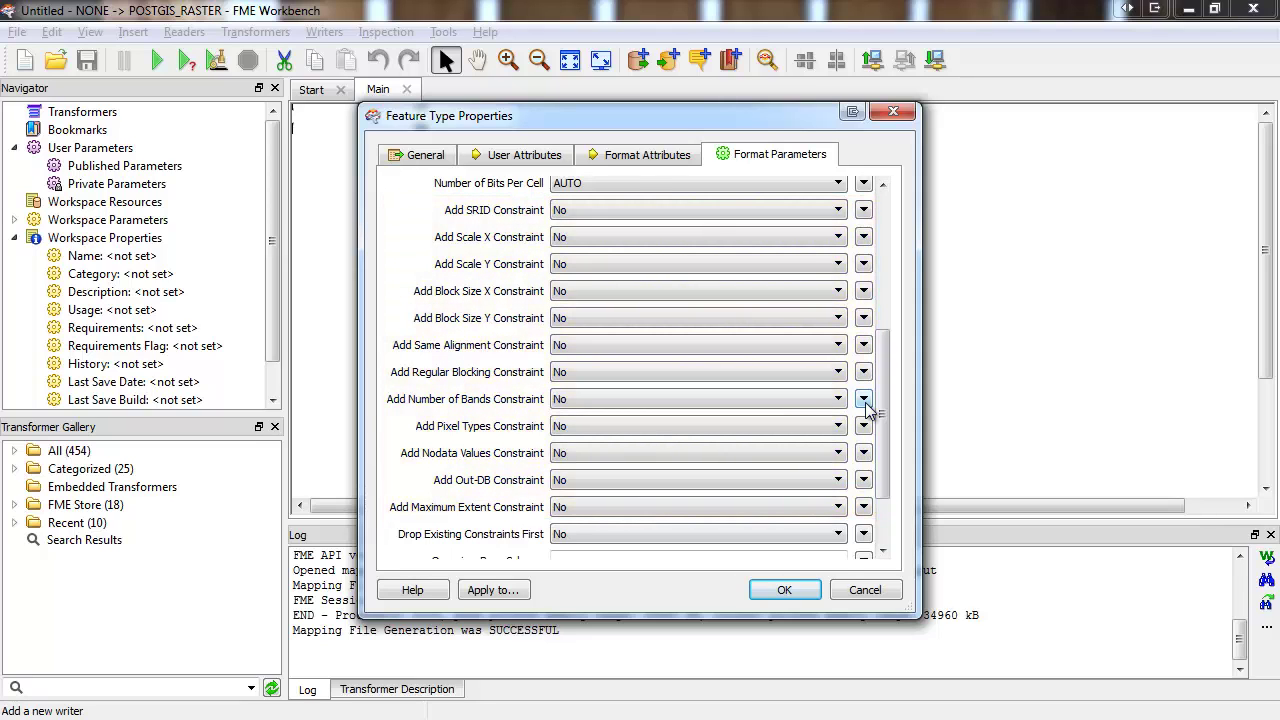
scroll(884, 415, down, 3)
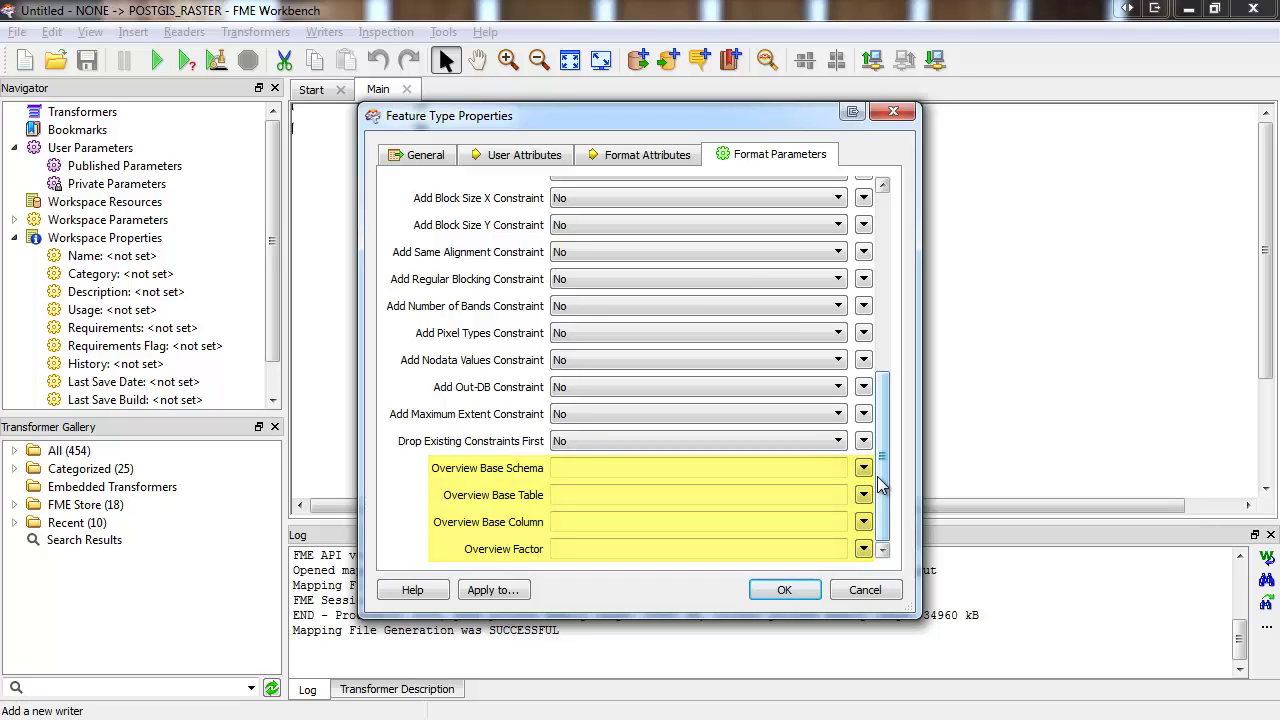
click(786, 588)
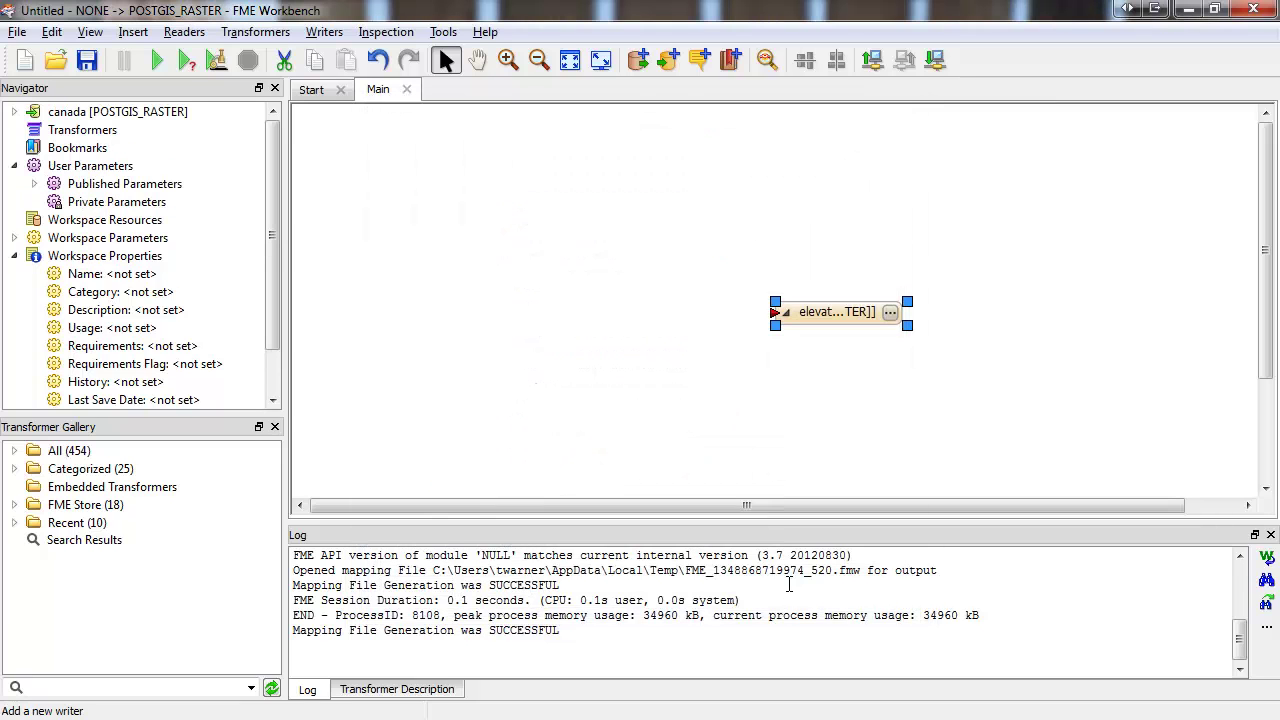
Add an Esri ASCII Grid reader for C:\data\elev.asc beside the elevation writer and run the translation.
click(638, 62)
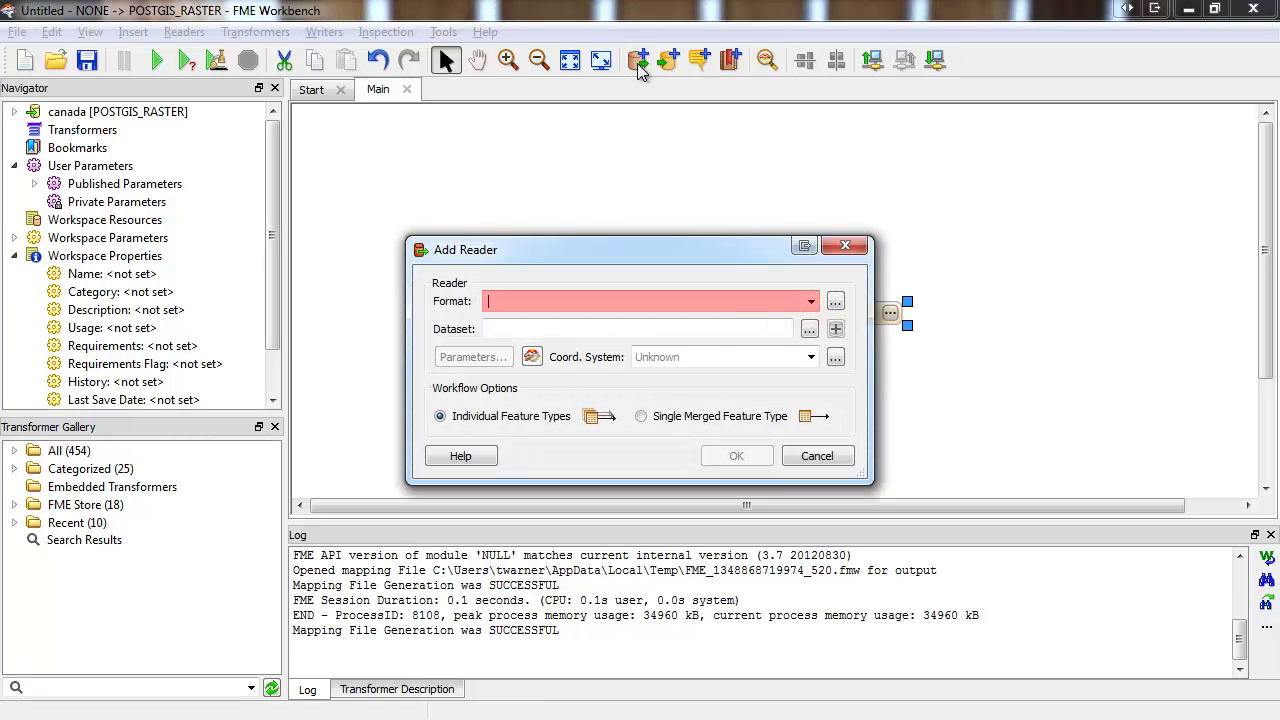
text(ascii)
key(Down)
key(Return)
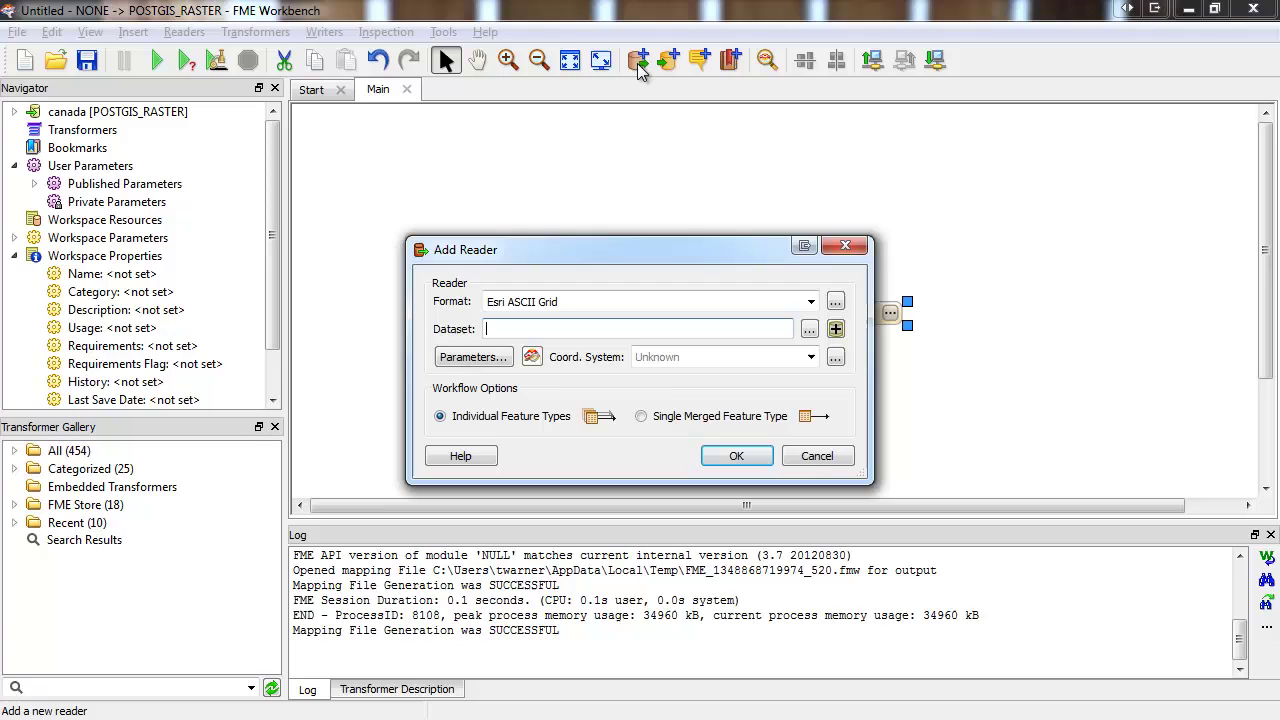
text(C:\data)
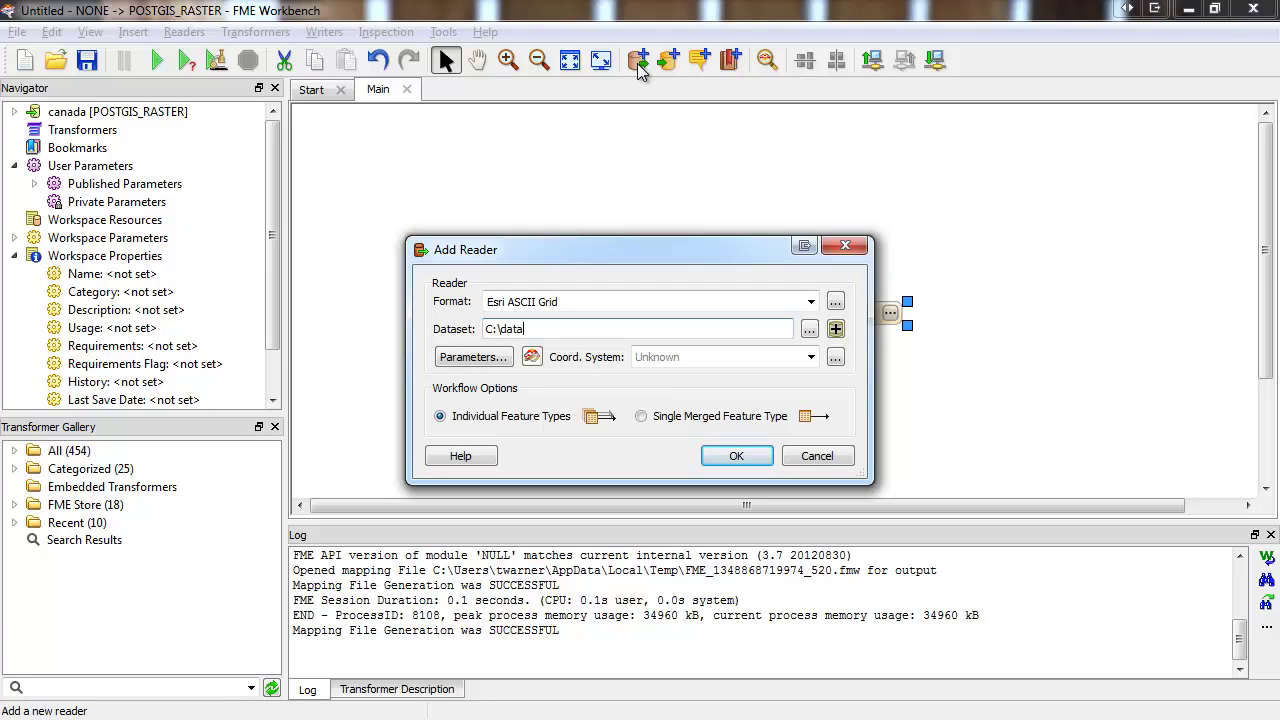
text(\elev.asc)
click(735, 456)
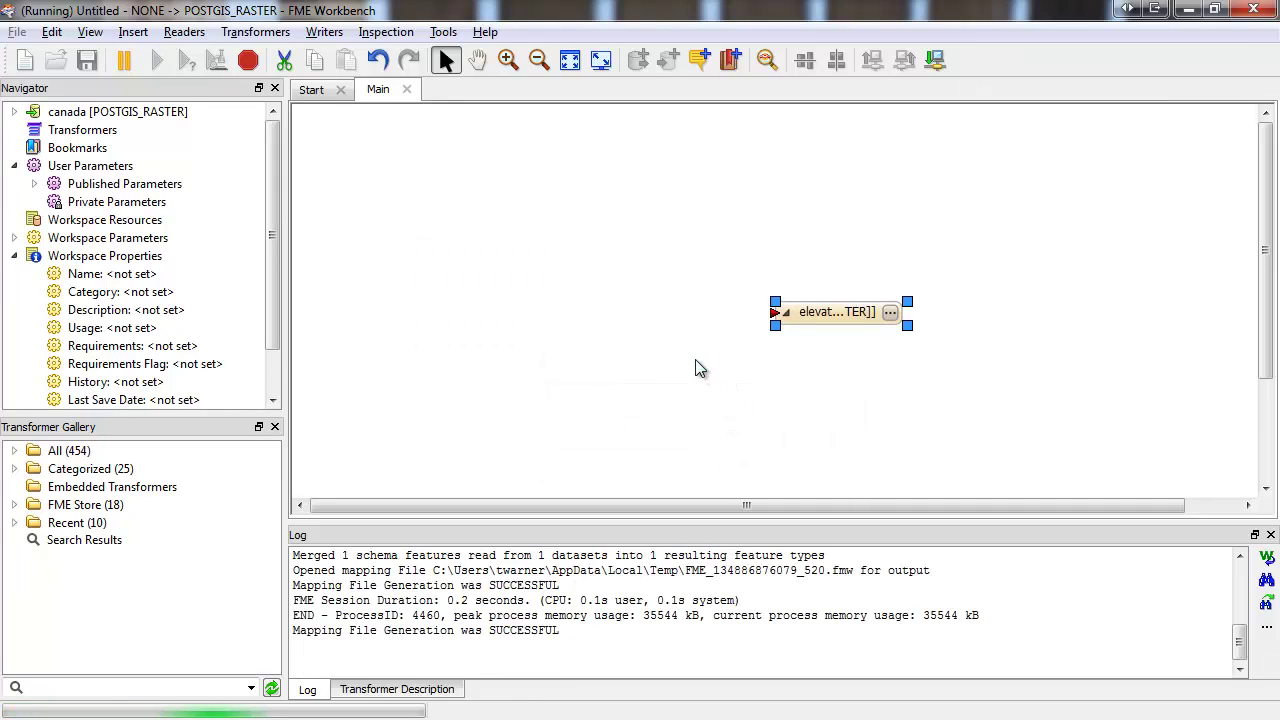
drag(447, 177, 773, 313)
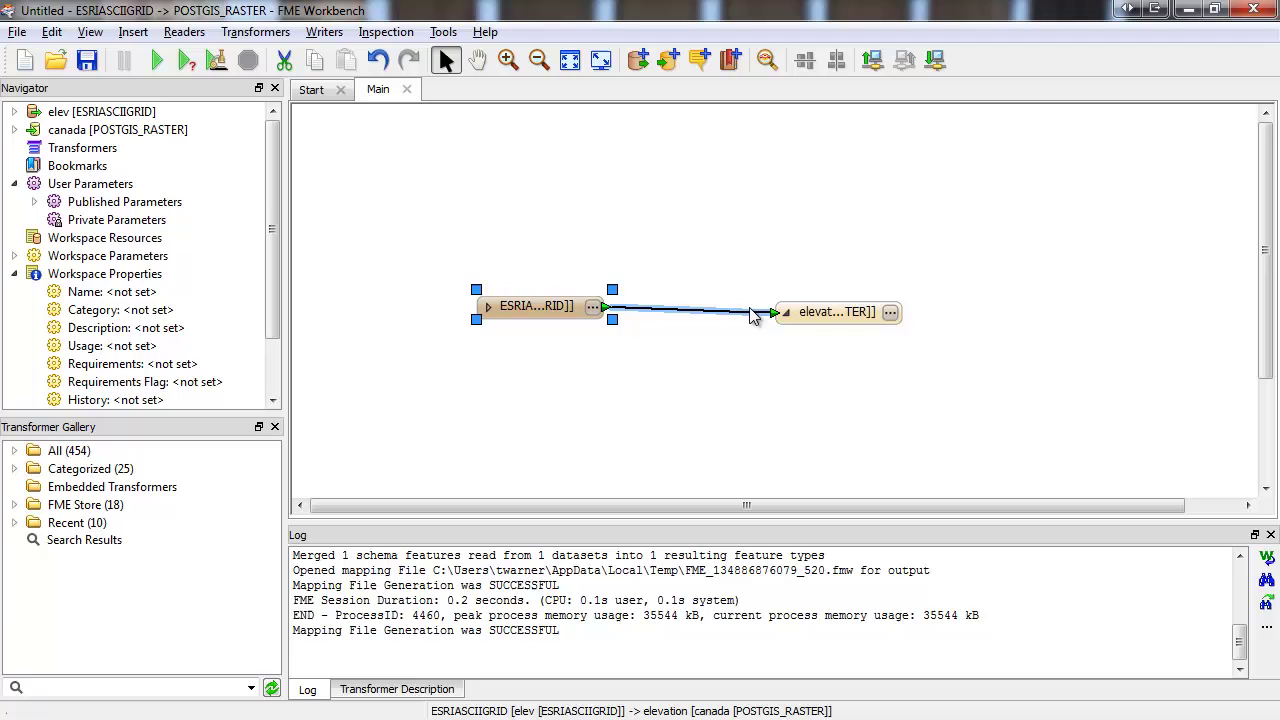
click(155, 62)
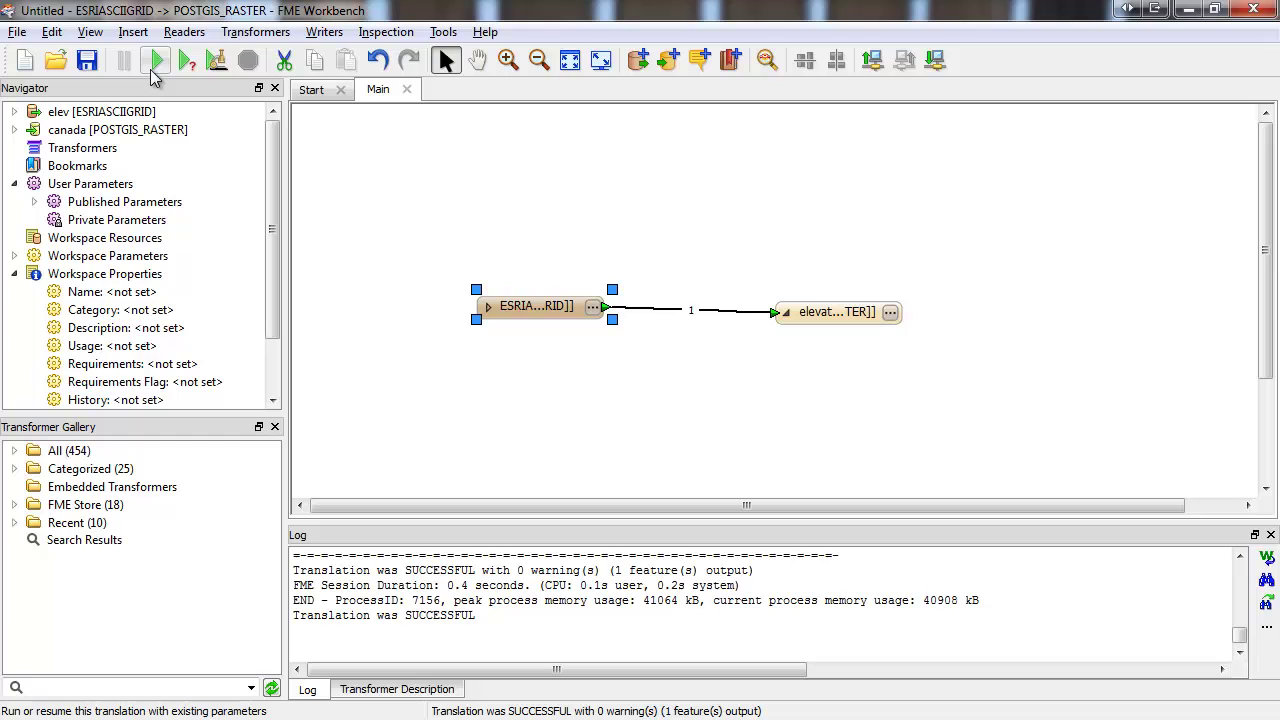
Create a new blank workspace without saving the current ASCII-to-PostGIS workspace.
click(23, 62)
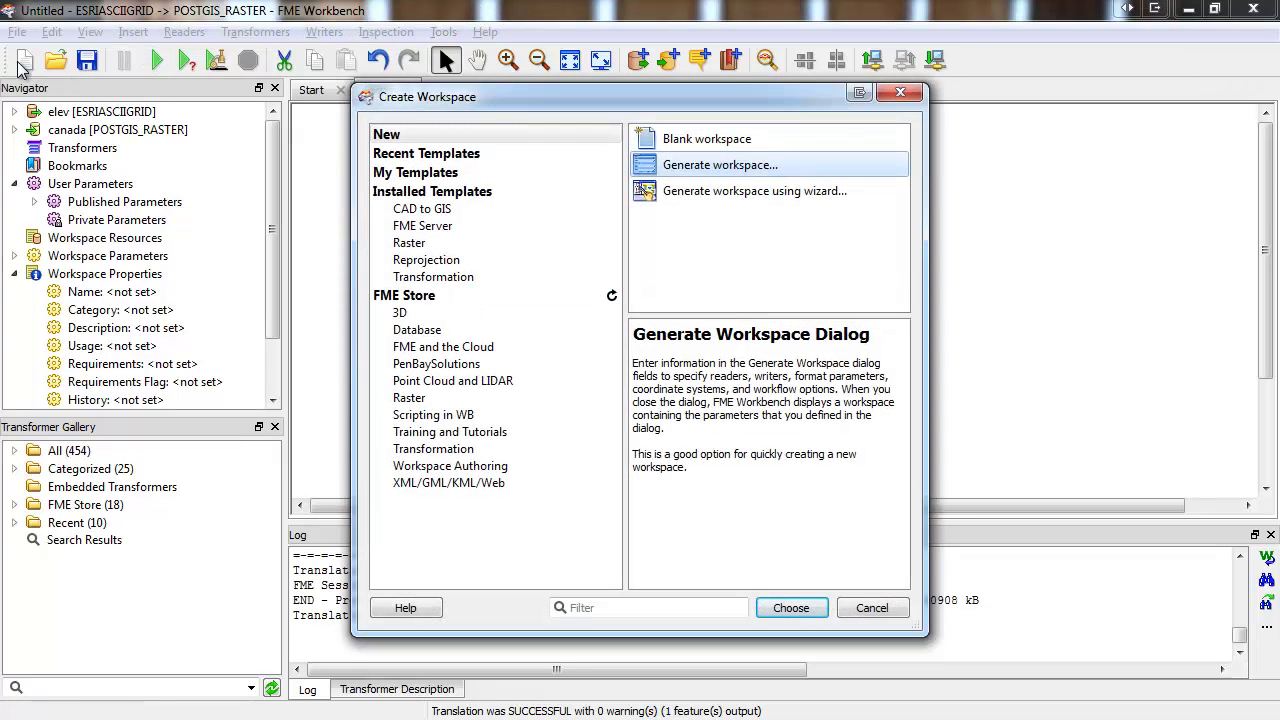
click(676, 139)
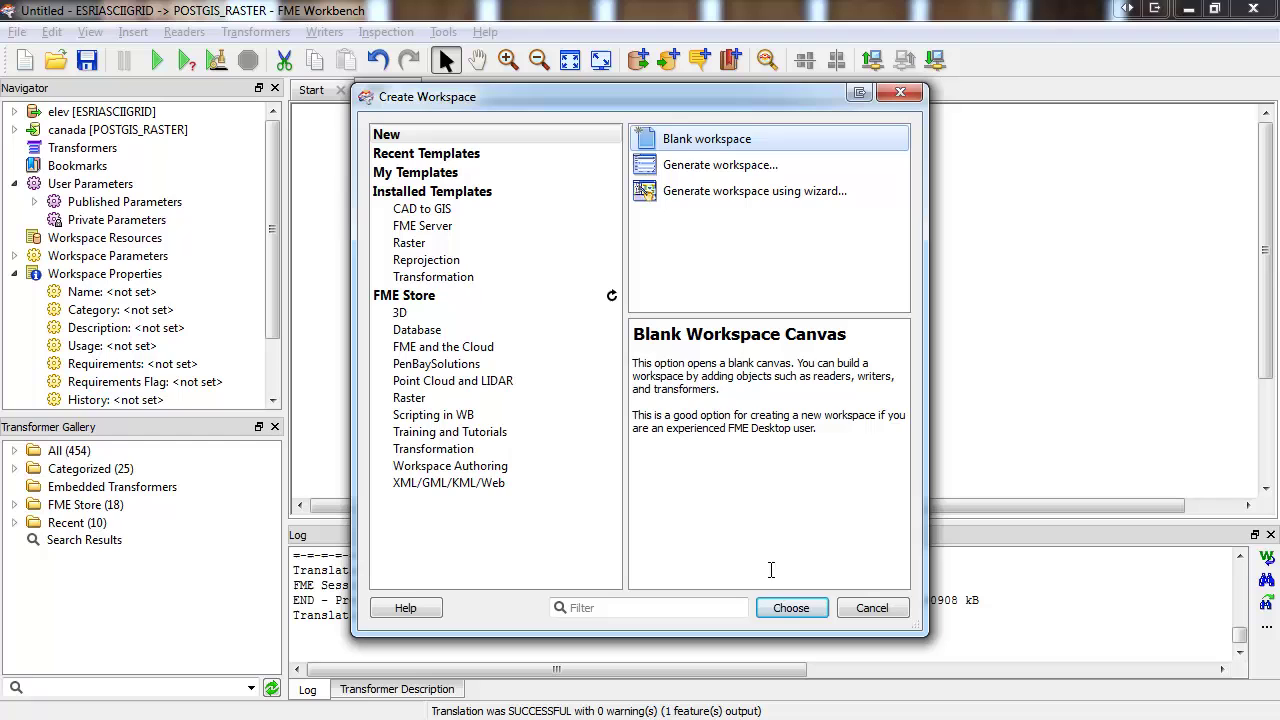
click(785, 610)
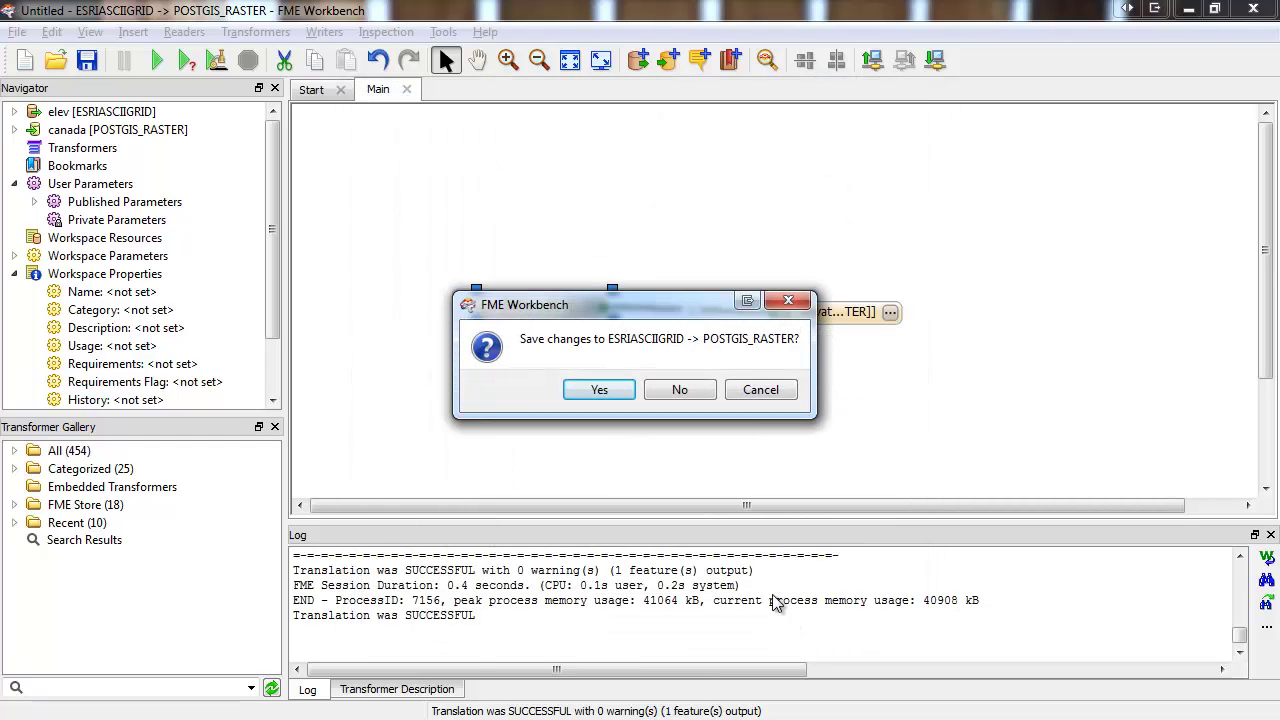
click(674, 390)
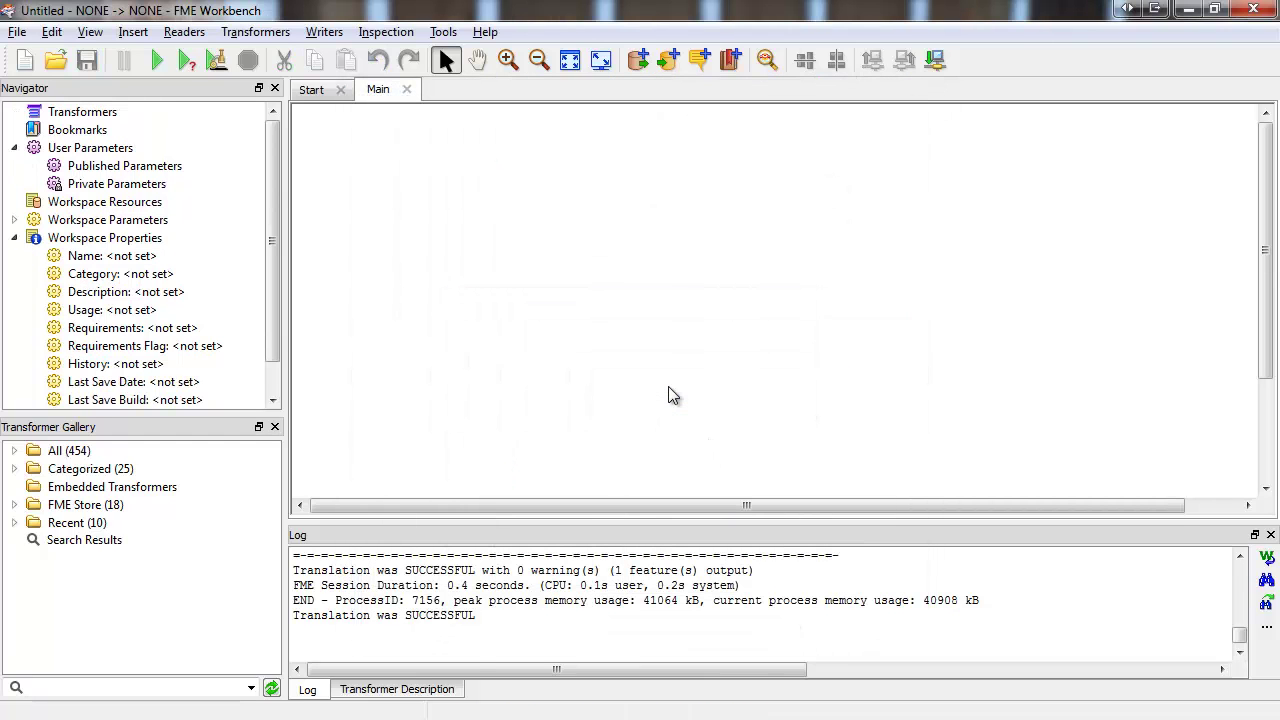
Start a new reader with PostGIS Raster format, clearing the old elevation dataset value.
click(633, 66)
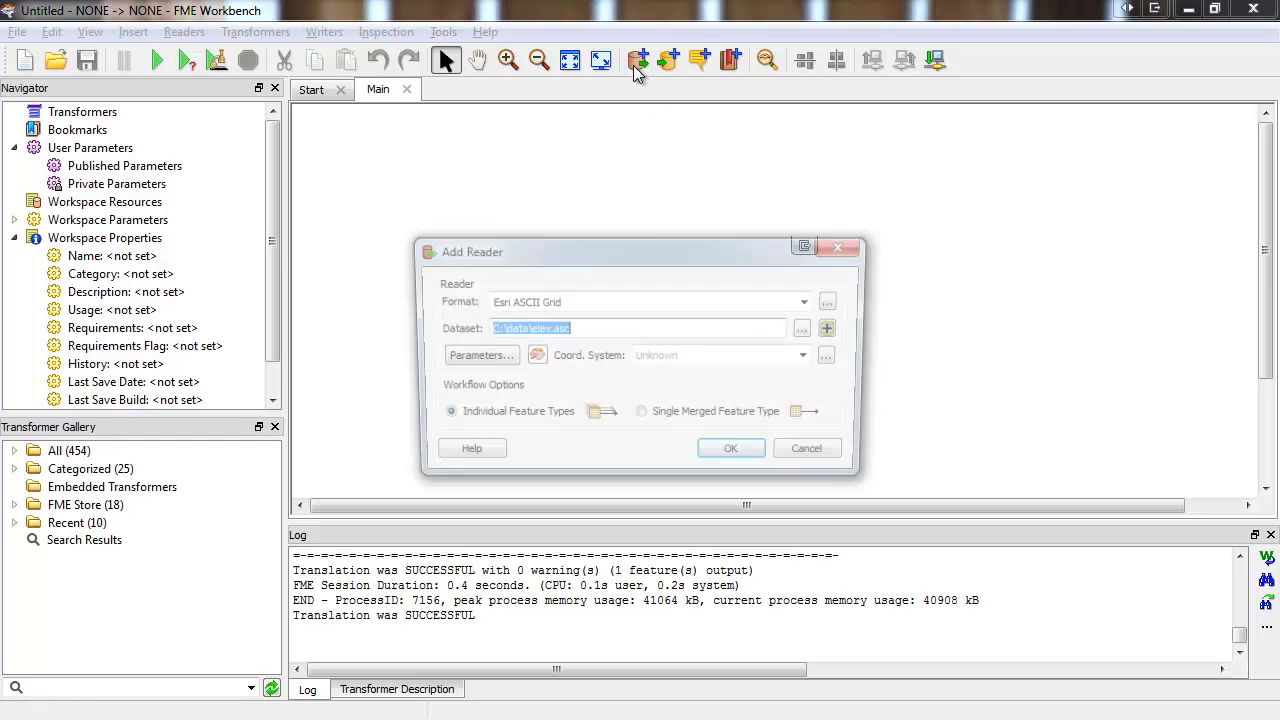
click(594, 303)
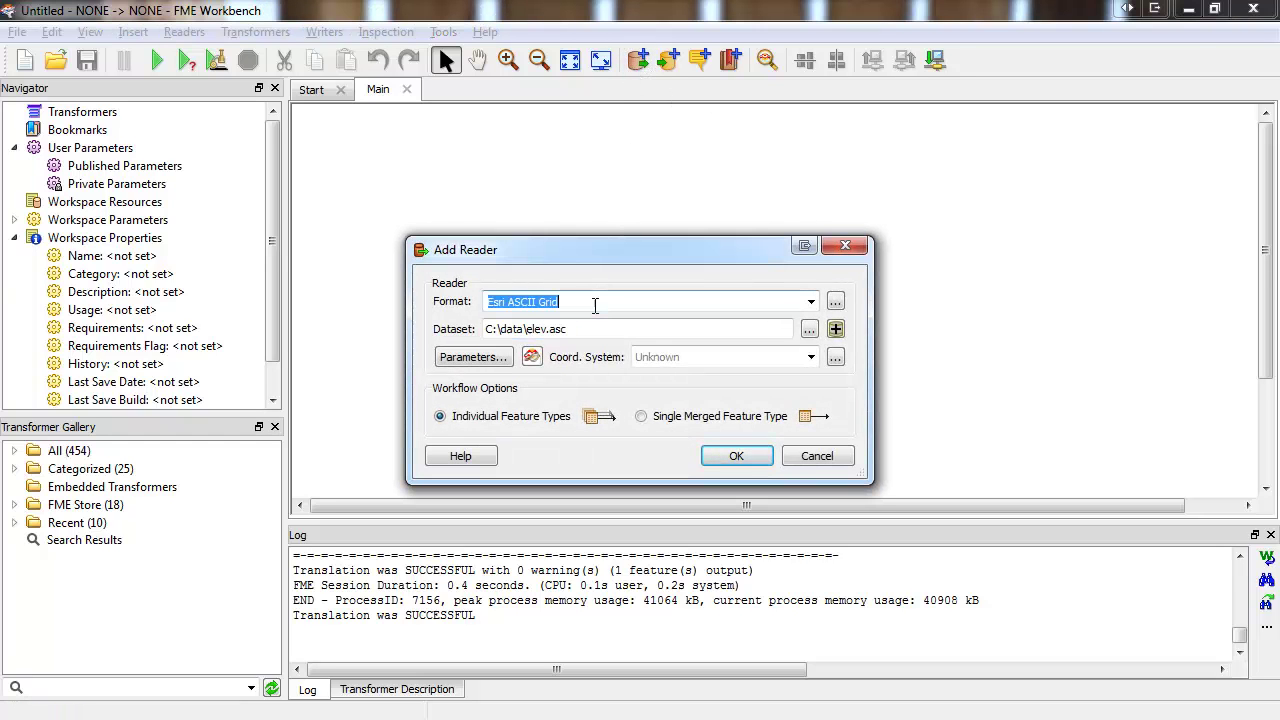
text(post)
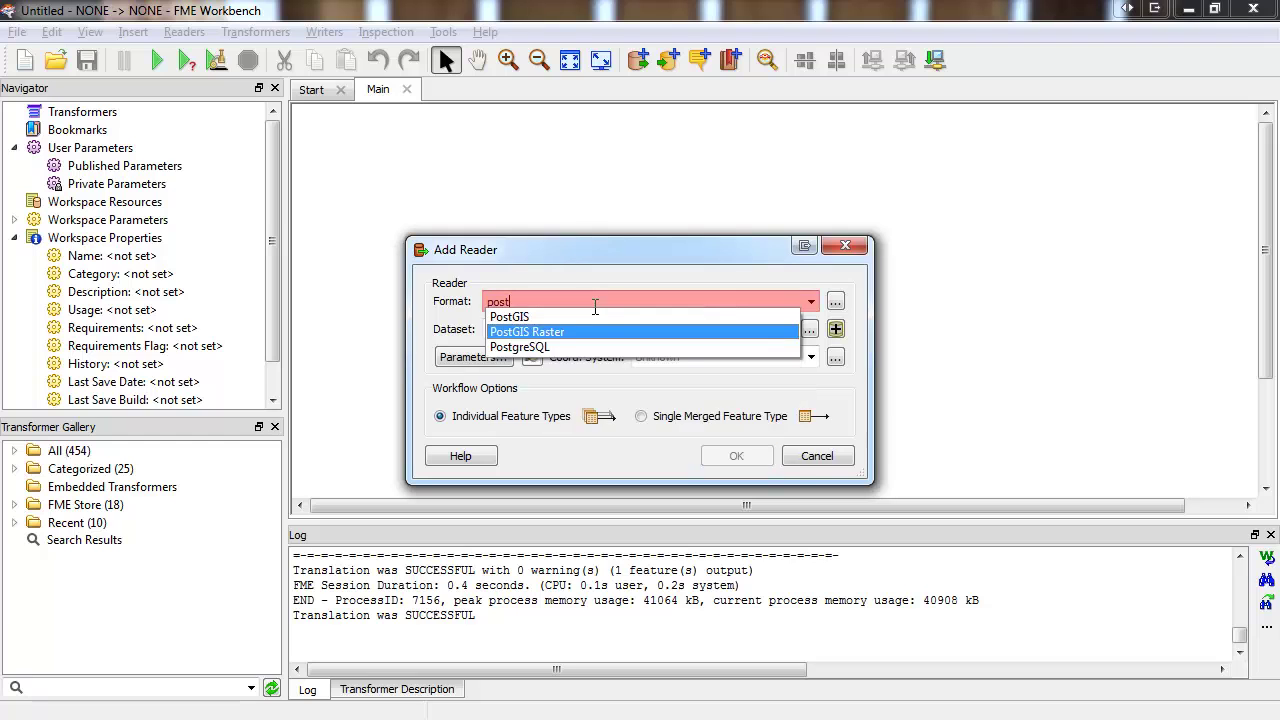
key(Tab)
key(BackSpace)
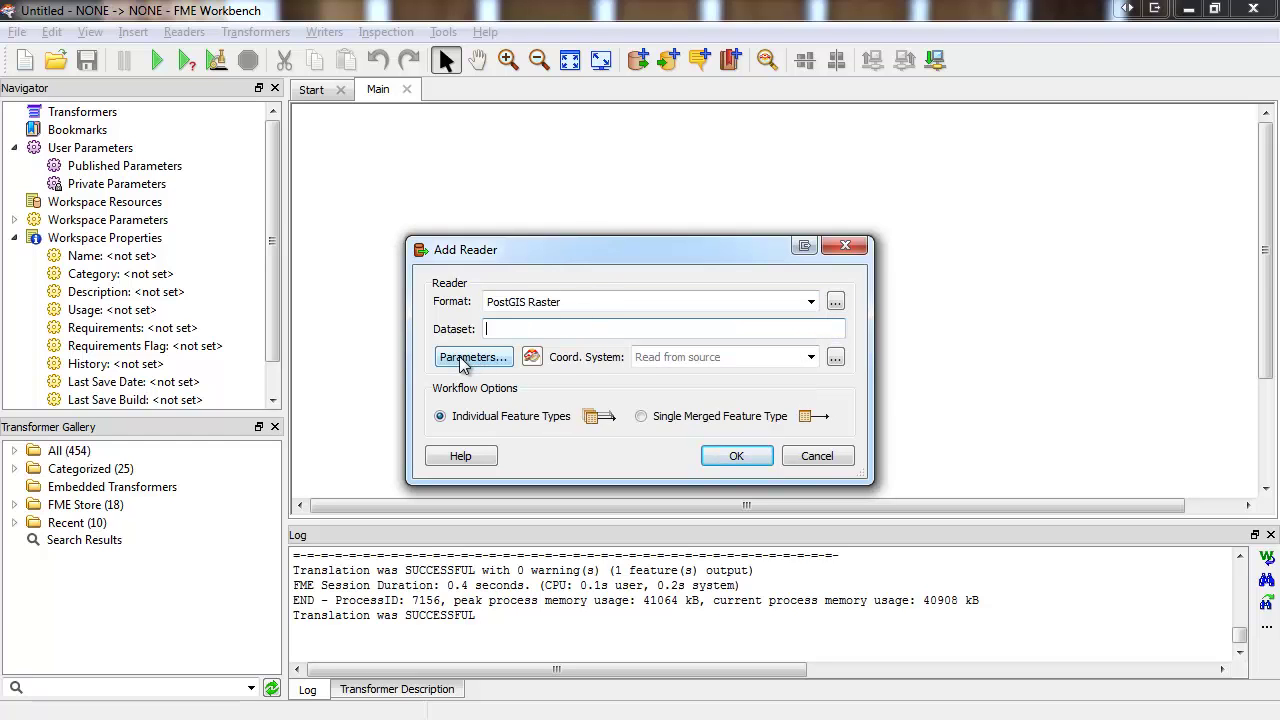
Enter connection host bt-db-post20, database canada, and the account username and password.
click(470, 357)
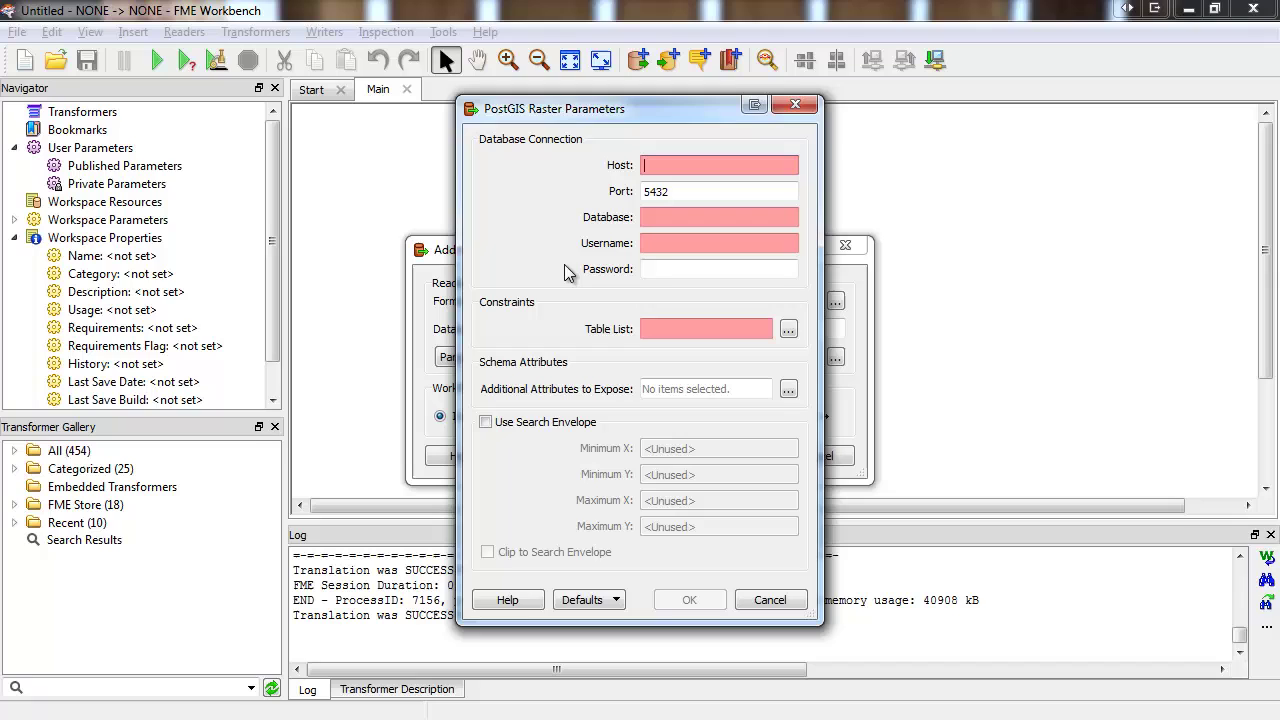
text(bt-db-post20)
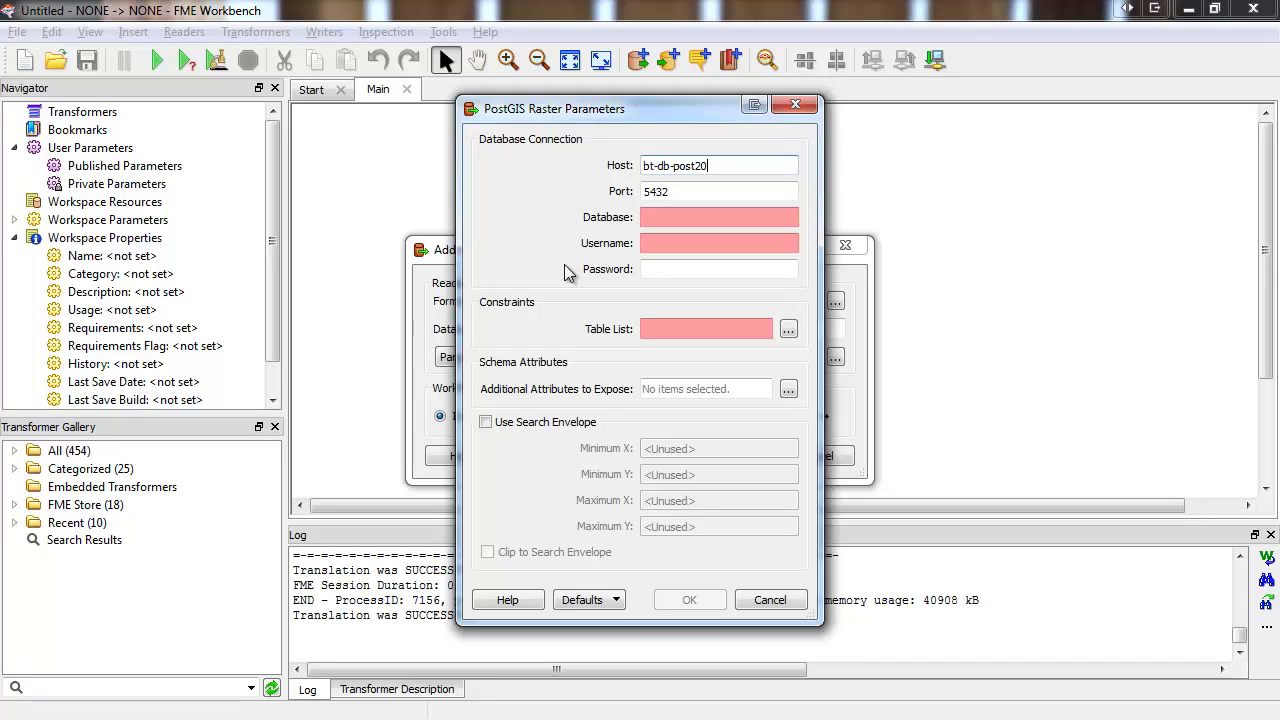
key(Tab)
key(Tab)
text(canada)
key(Tab)
text(tiana)
key(Tab)
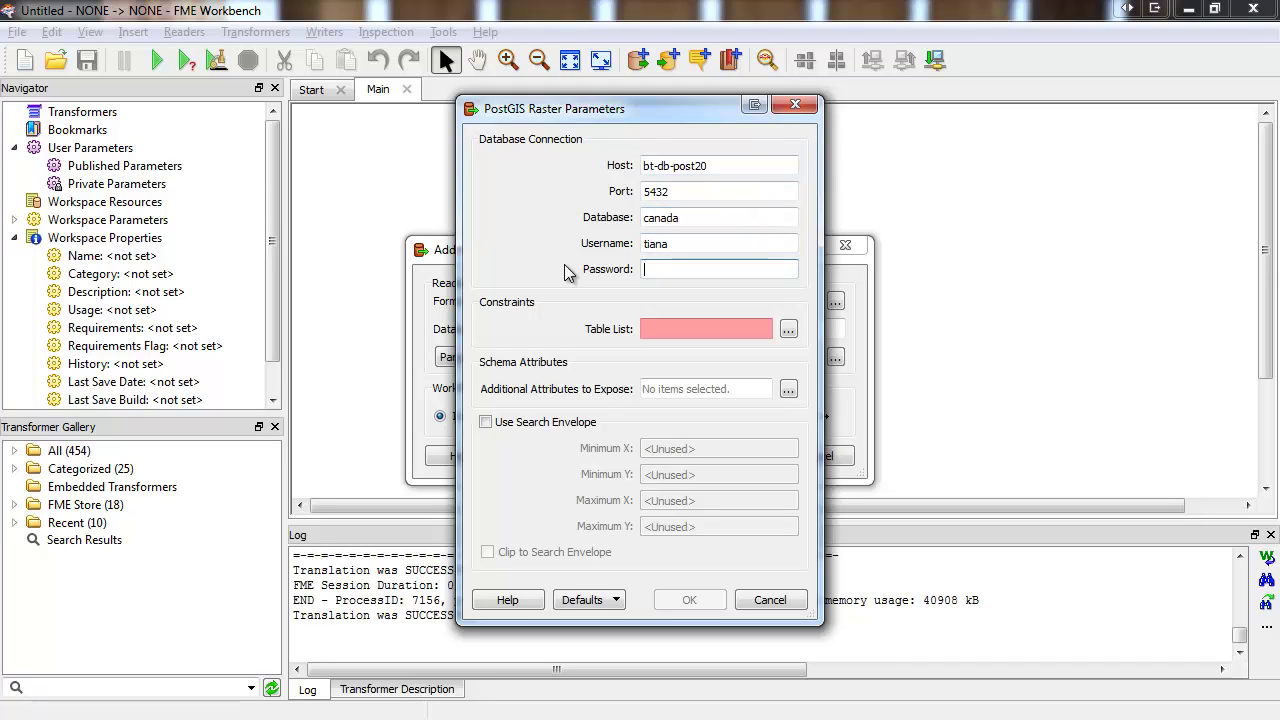
text(*********)
Select the public.elevation table from the table list and add the reader.
click(789, 330)
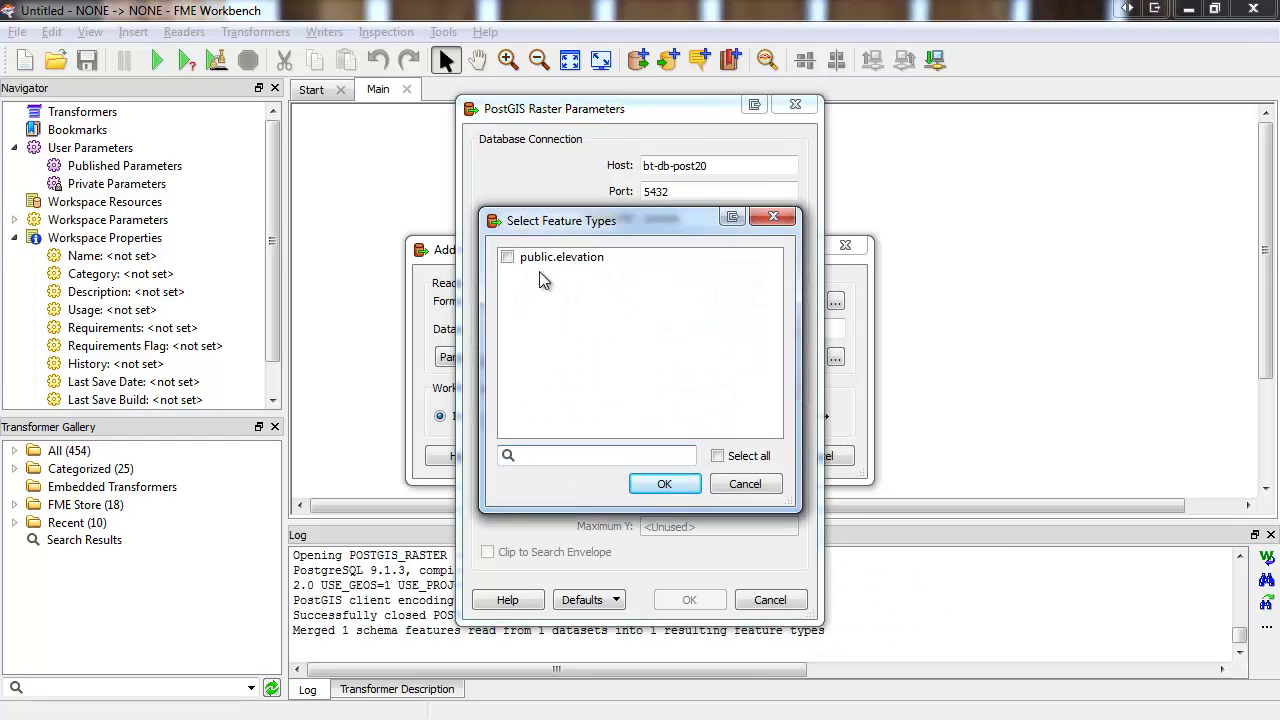
click(507, 257)
click(664, 484)
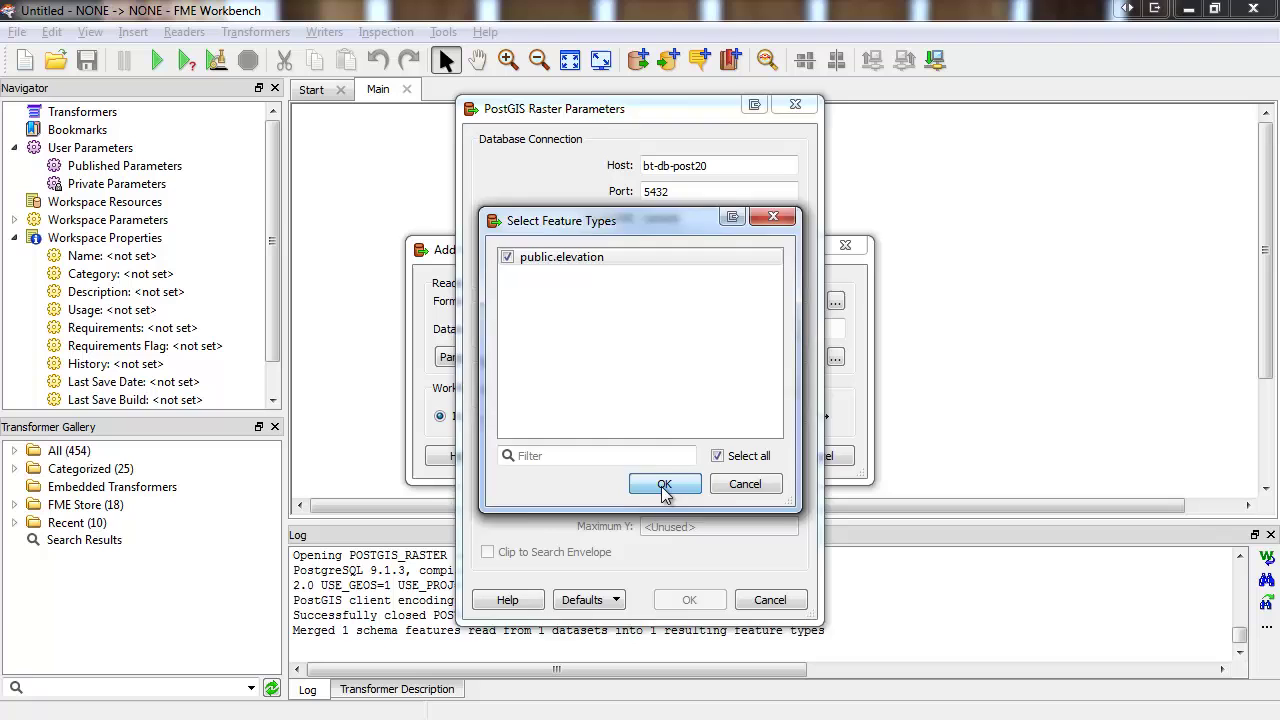
click(686, 598)
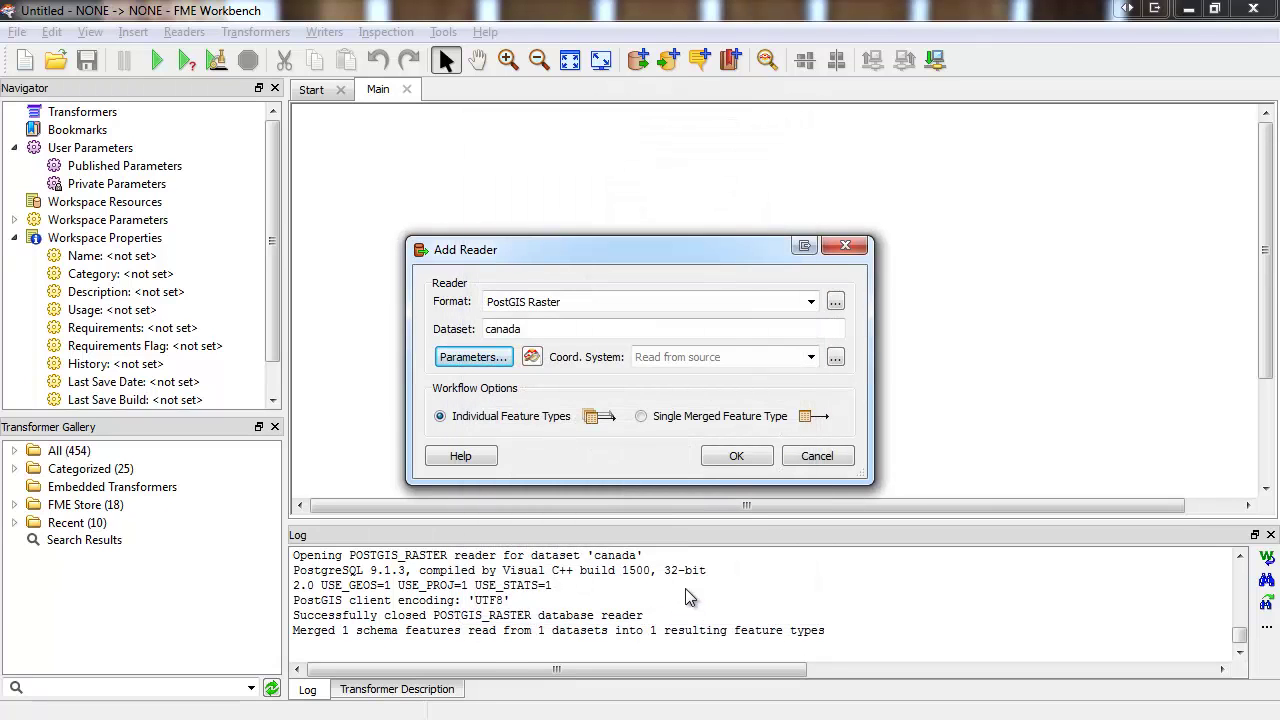
click(736, 456)
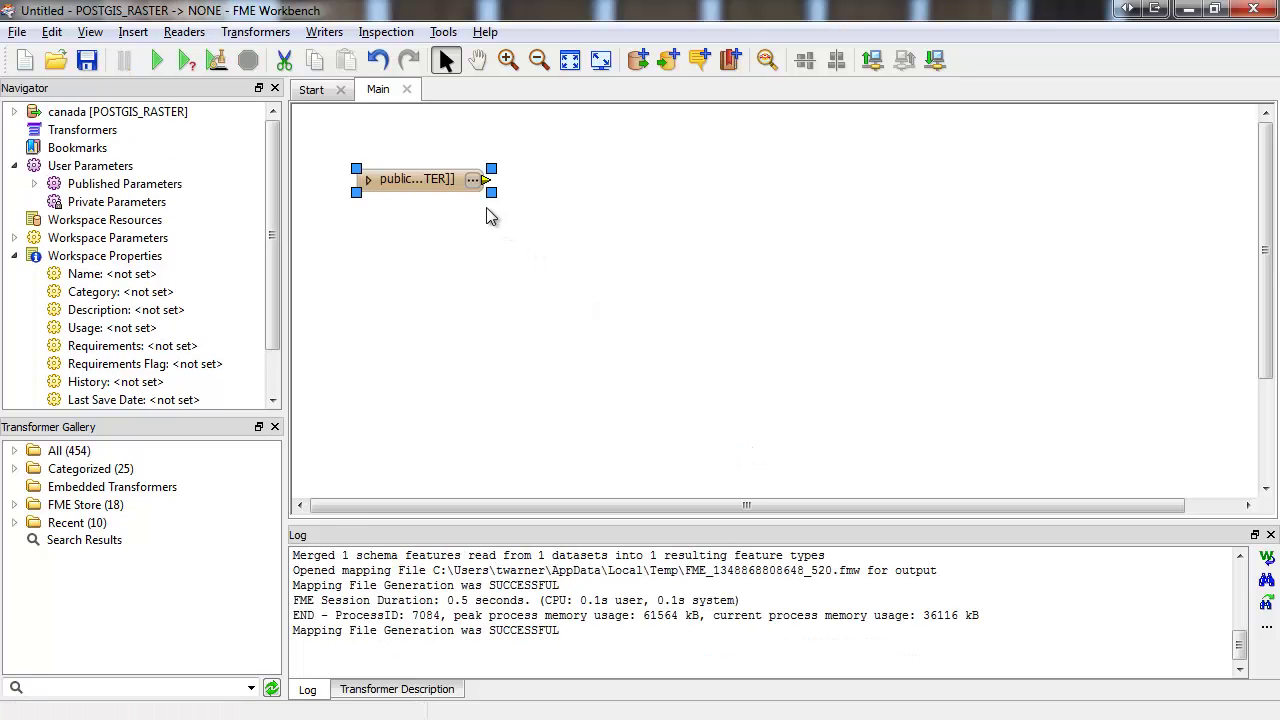
double_click(472, 180)
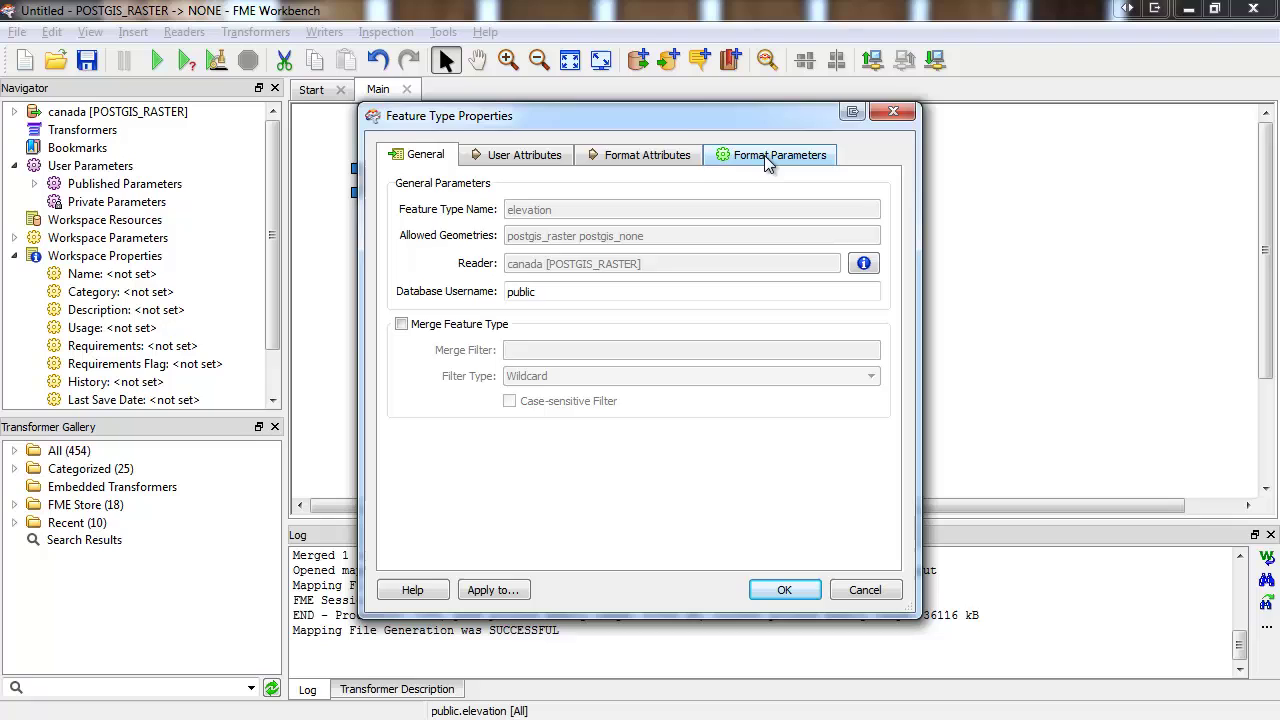
click(767, 160)
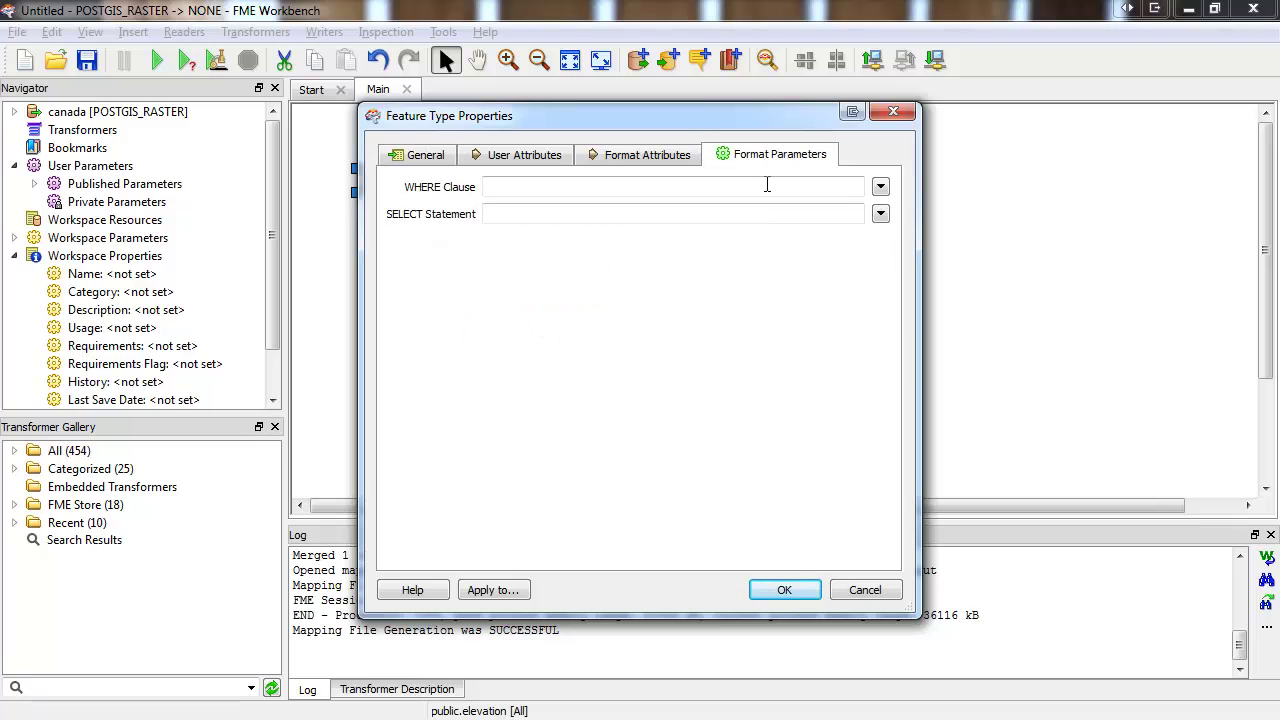
click(784, 591)
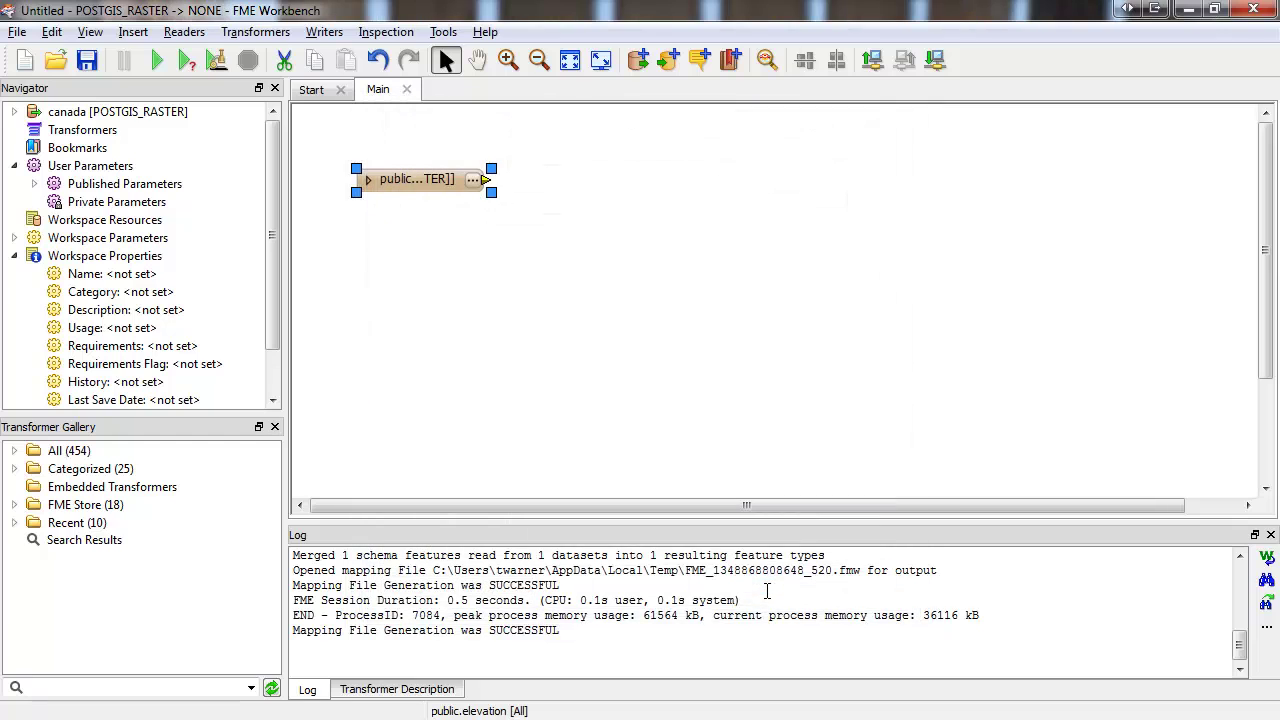
Attach an Inspector to the public.elevation feature type output and run the workspace.
right_click(485, 179)
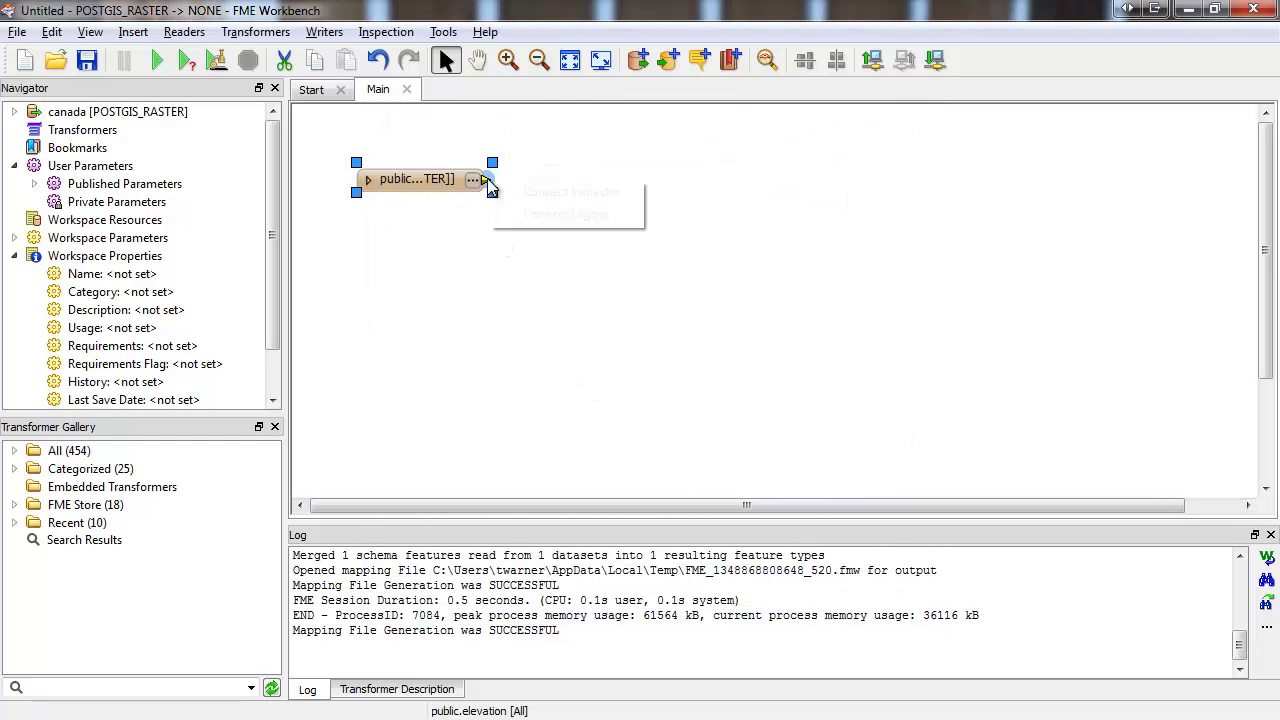
click(505, 192)
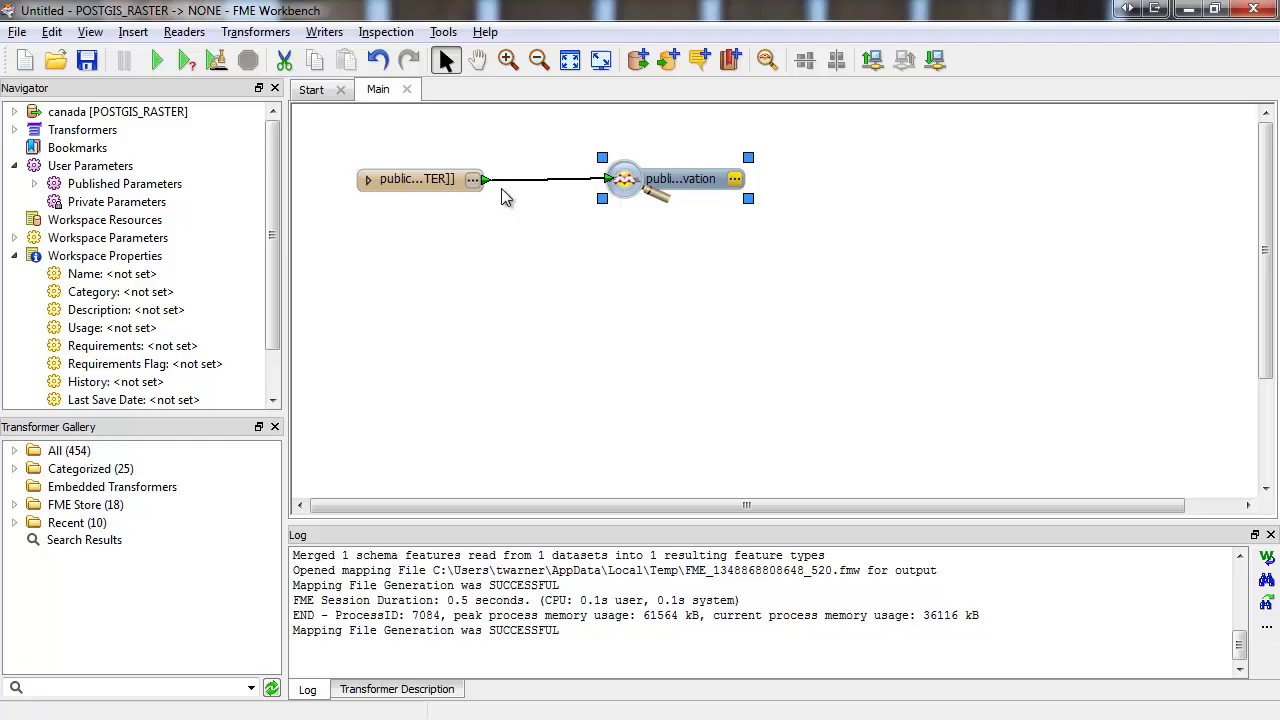
click(155, 62)
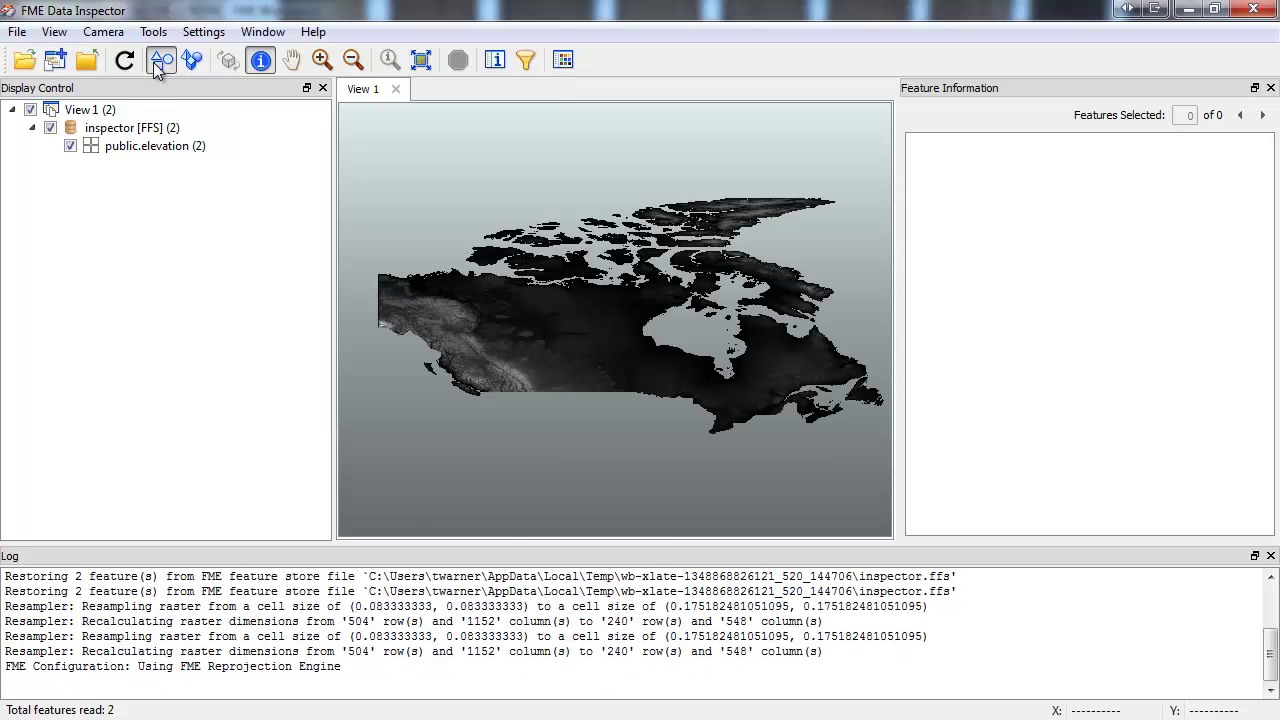
Query a point on the Canada elevation raster (value 700), then close Data Inspector.
click(507, 332)
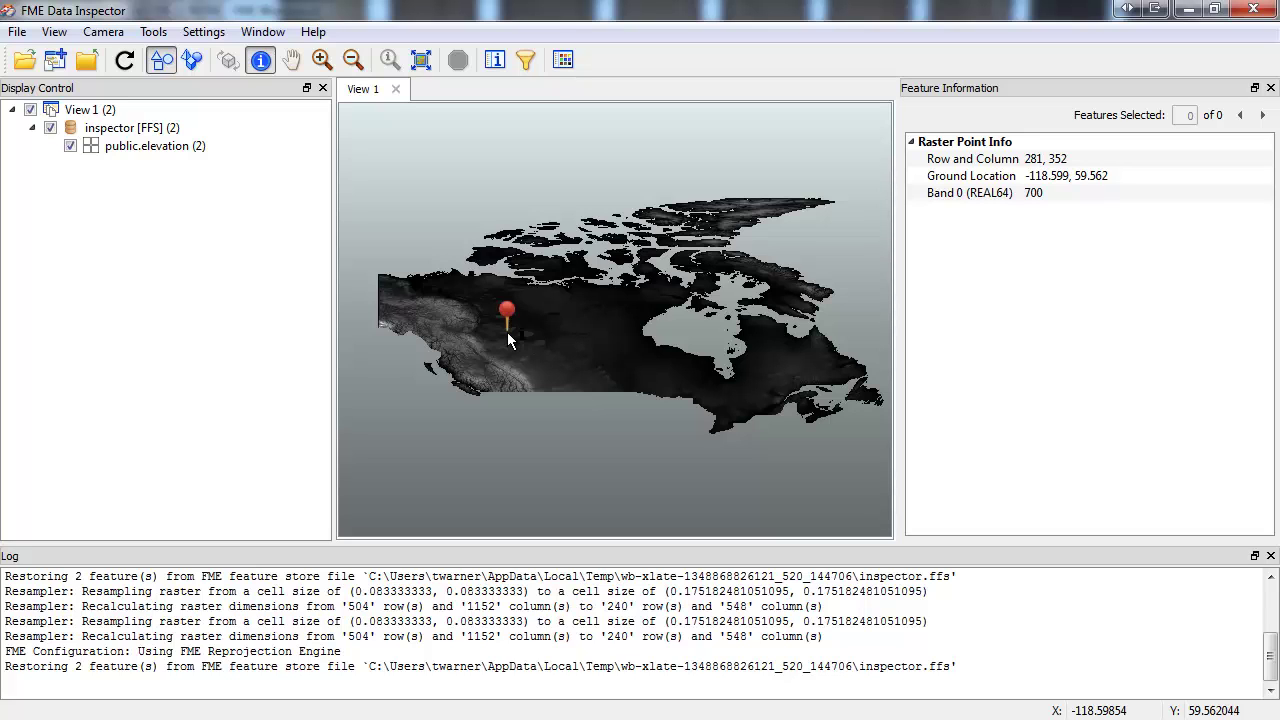
click(1253, 12)
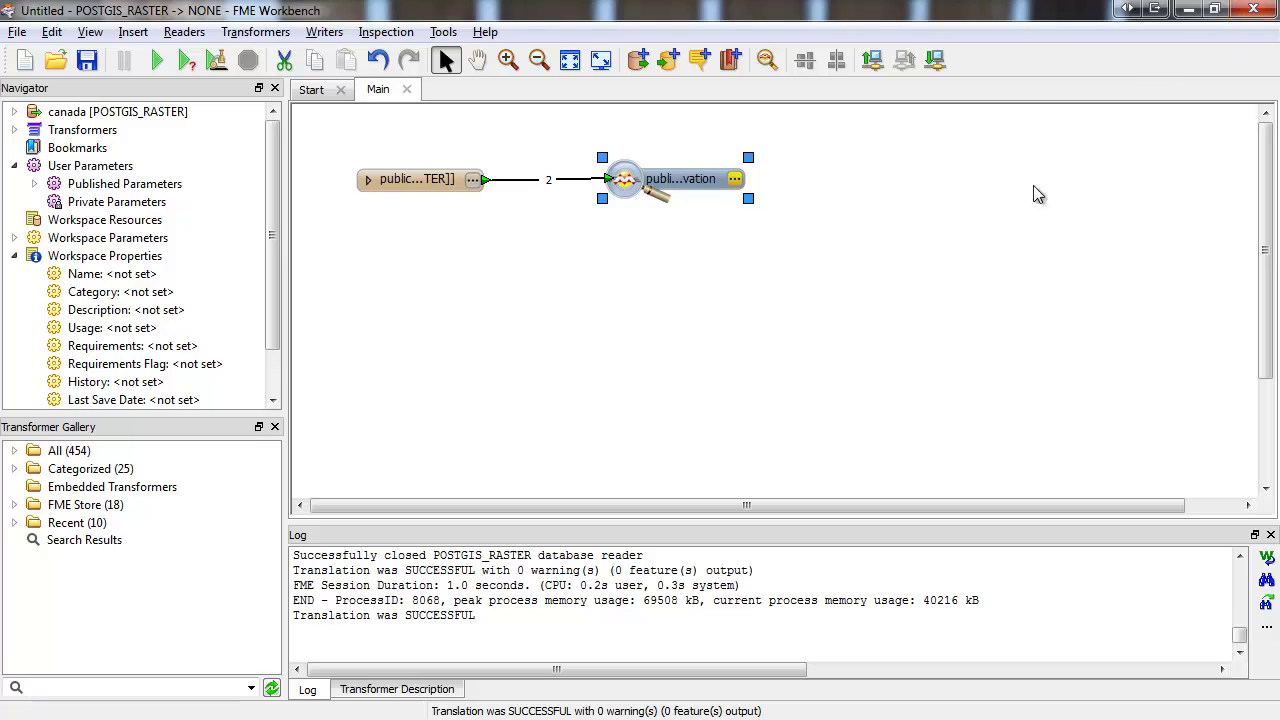
Place a SQLCreator transformer on the canvas using the 'sqlcre' quick-add.
click(679, 327)
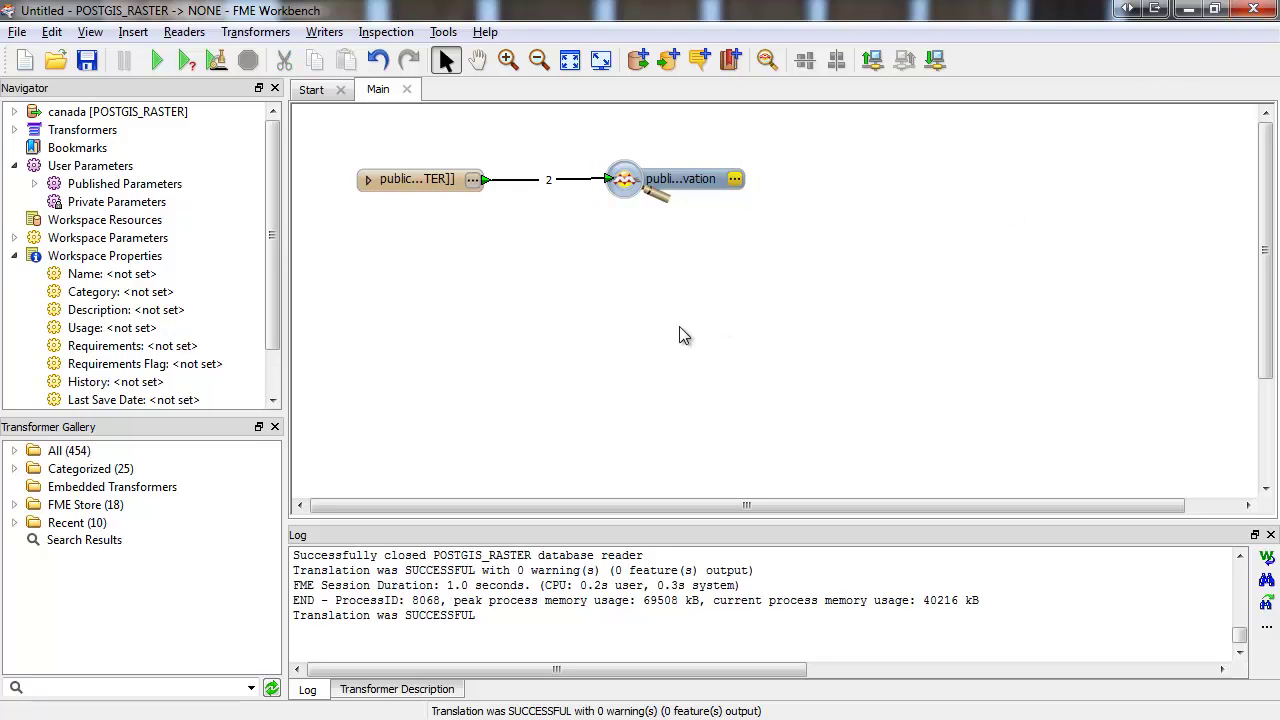
text(sqlcre)
key(Return)
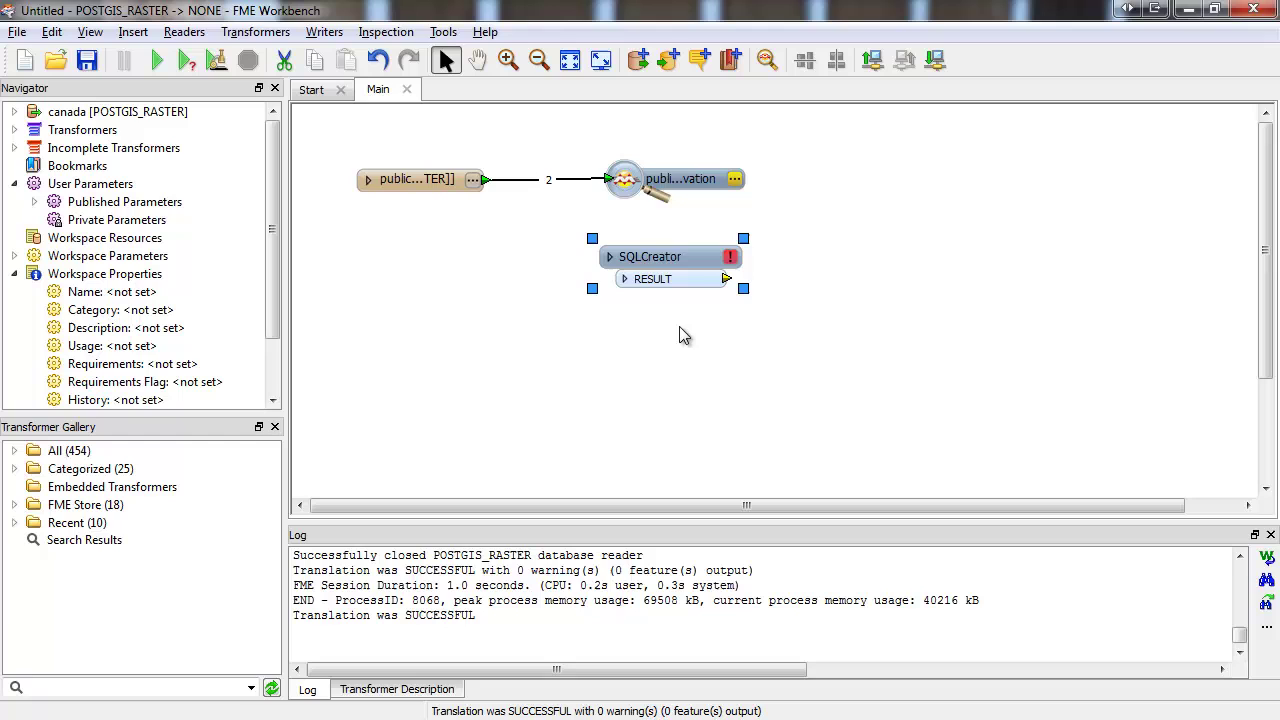
Set the SQLCreator format to PostGIS Raster and open its empty SQL Statement editor.
click(731, 257)
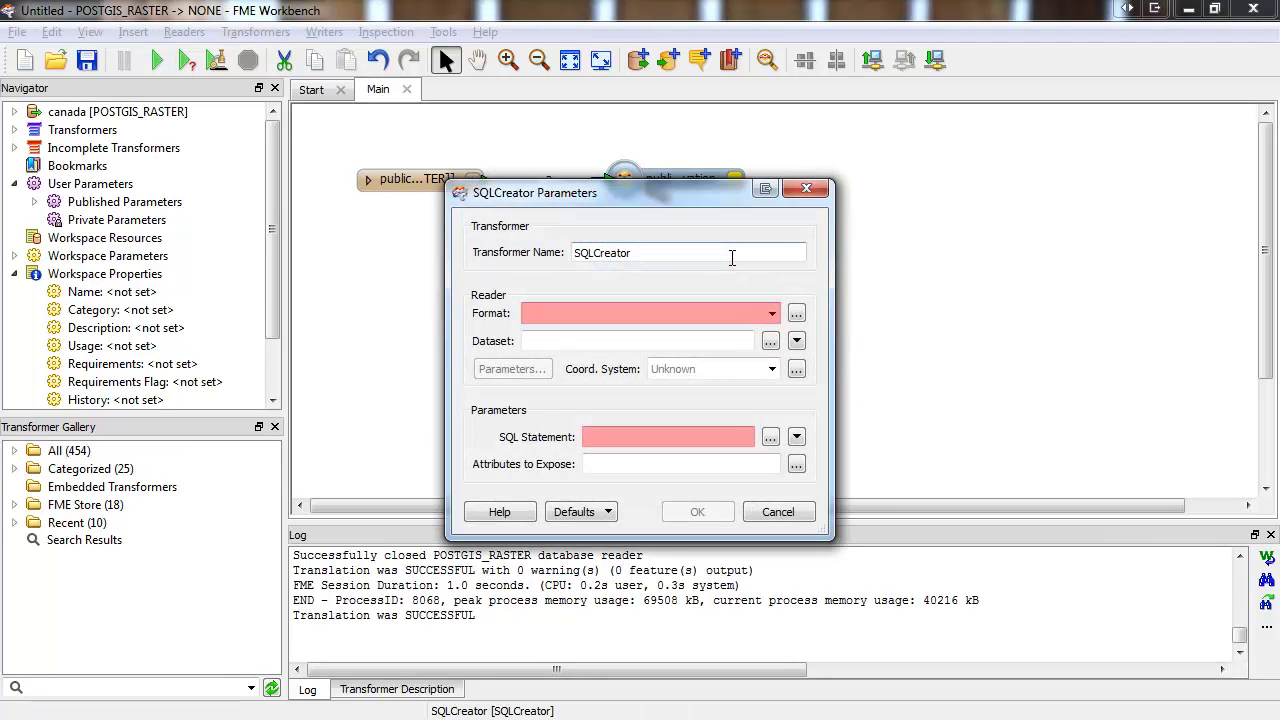
text(post)
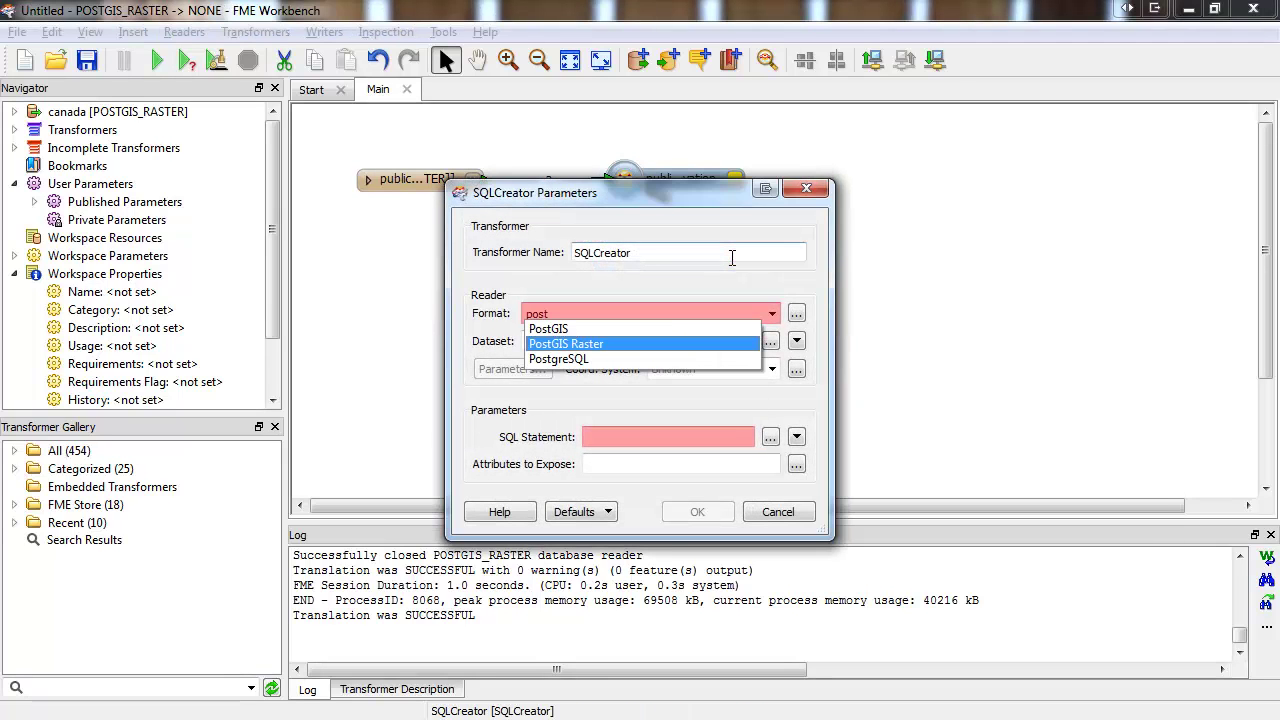
key(Return)
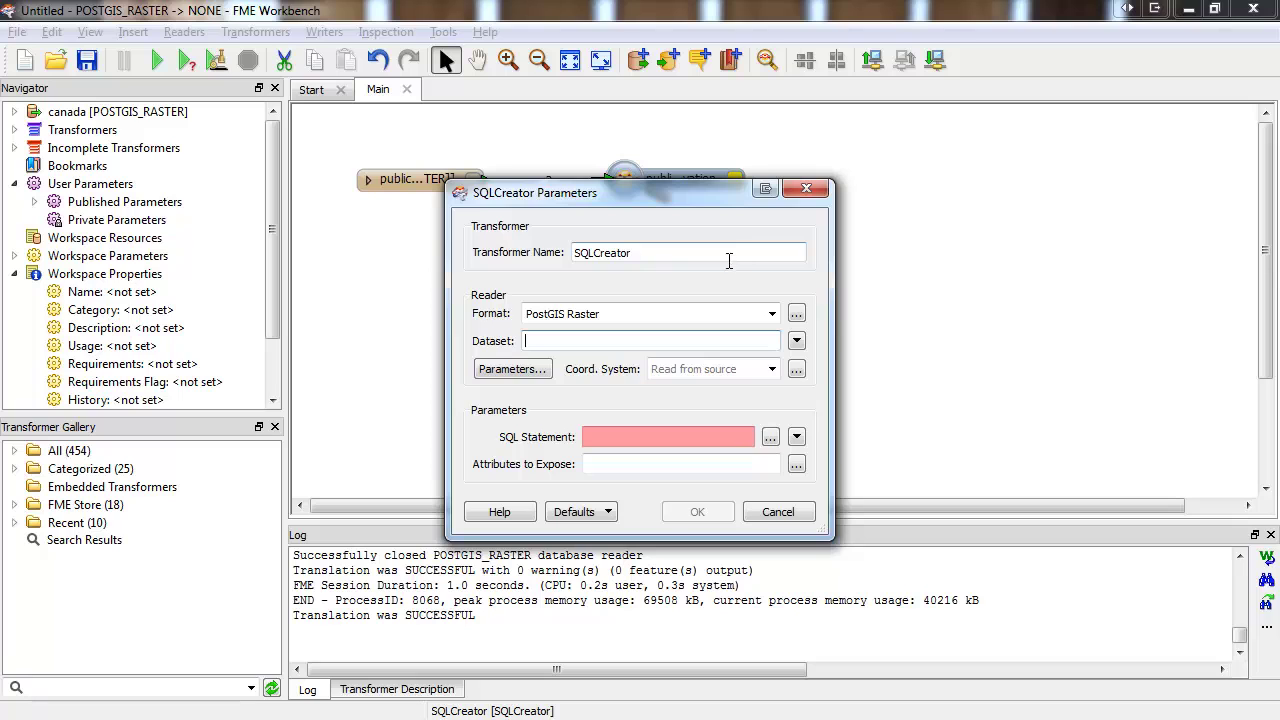
click(508, 372)
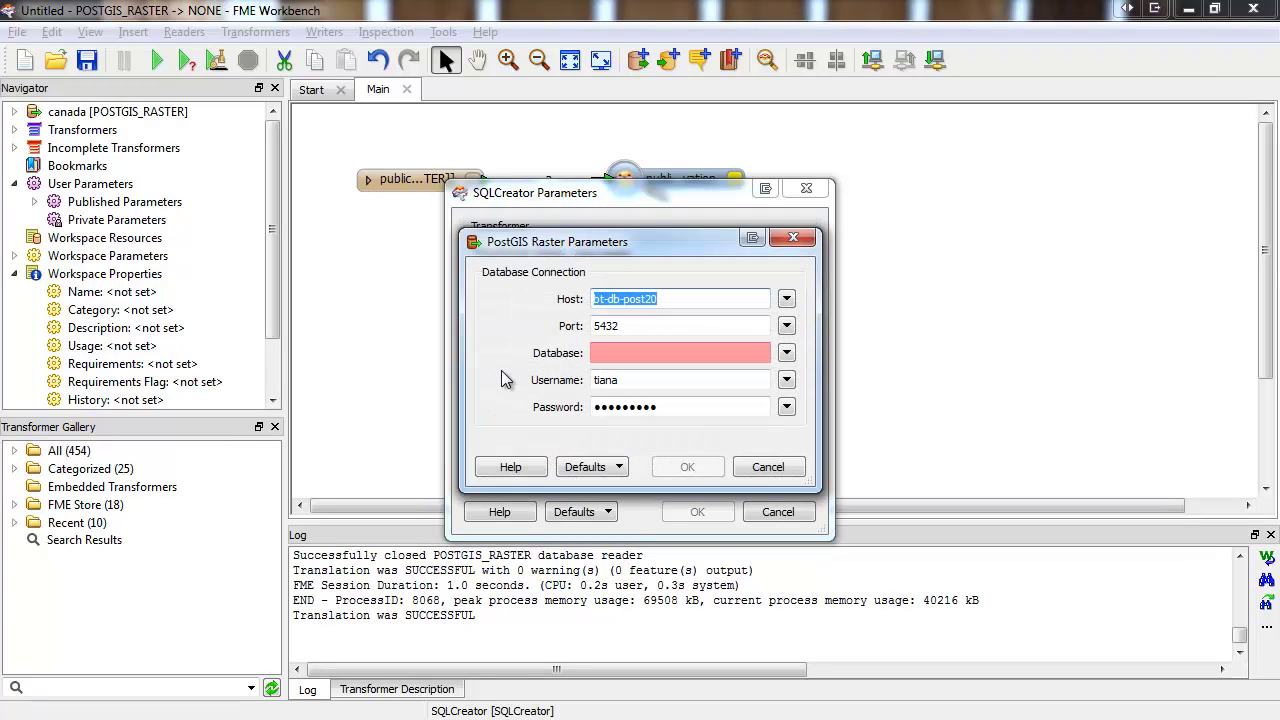
click(765, 469)
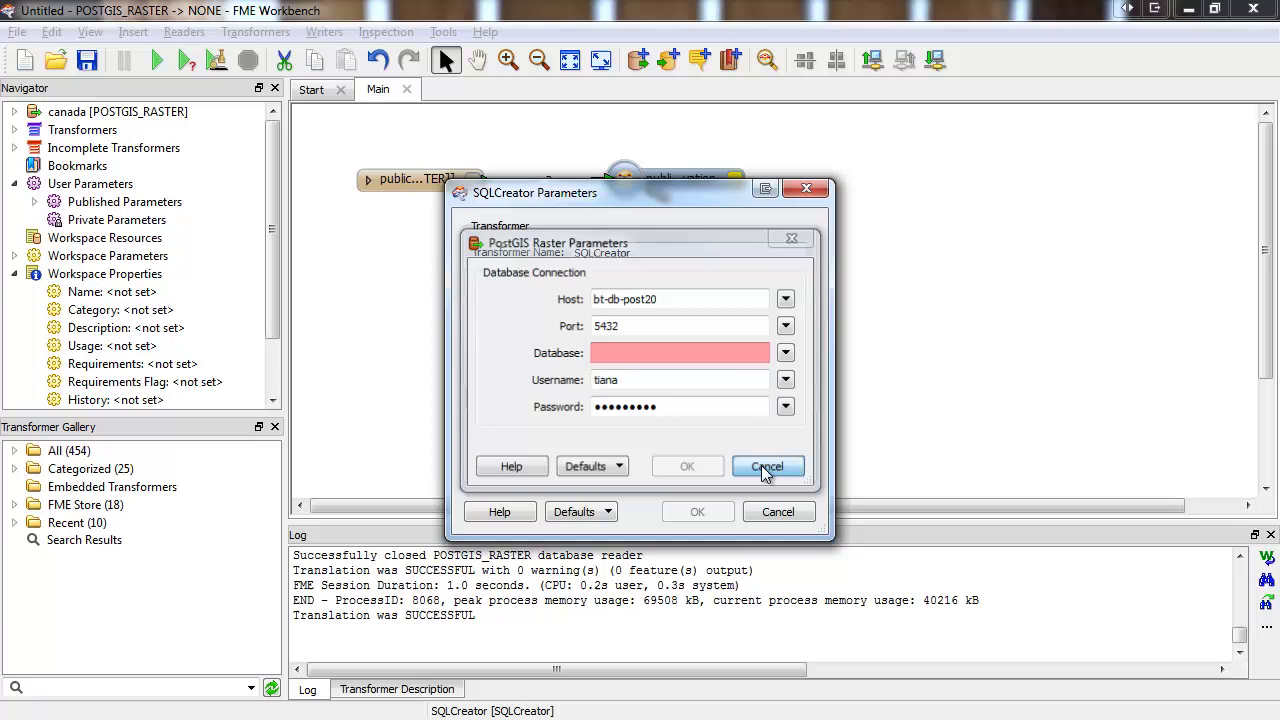
click(740, 437)
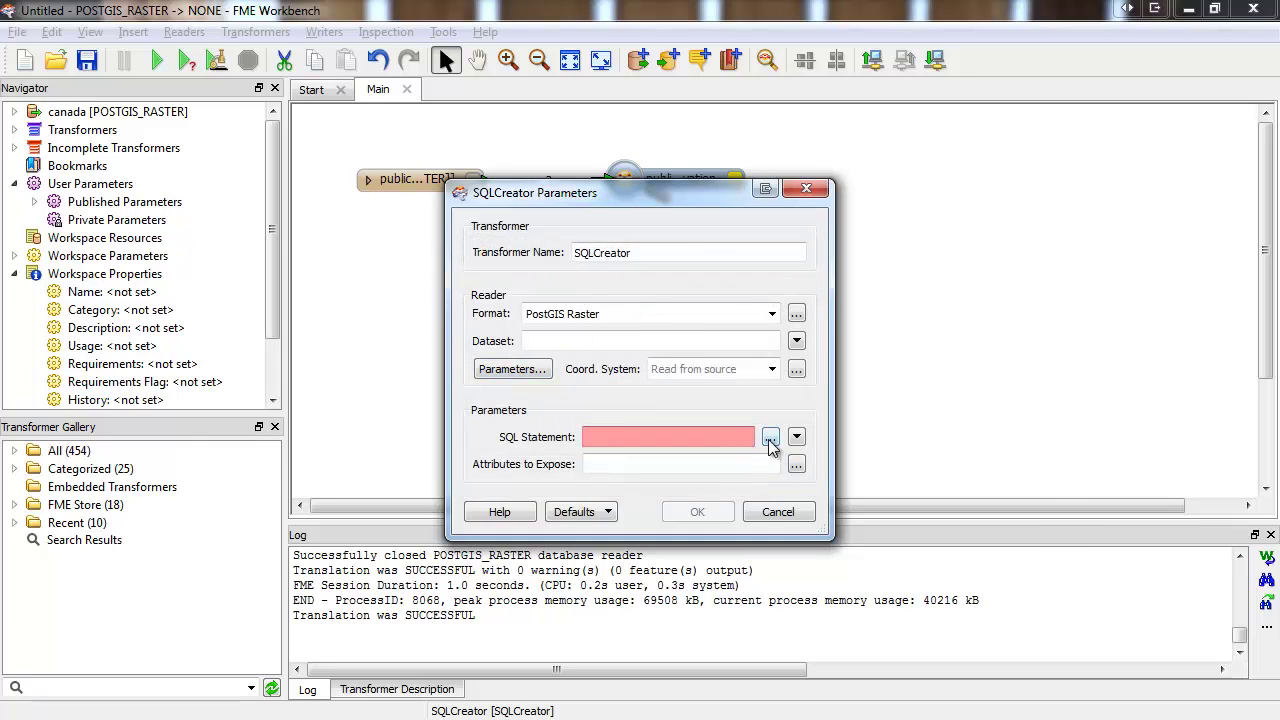
click(770, 437)
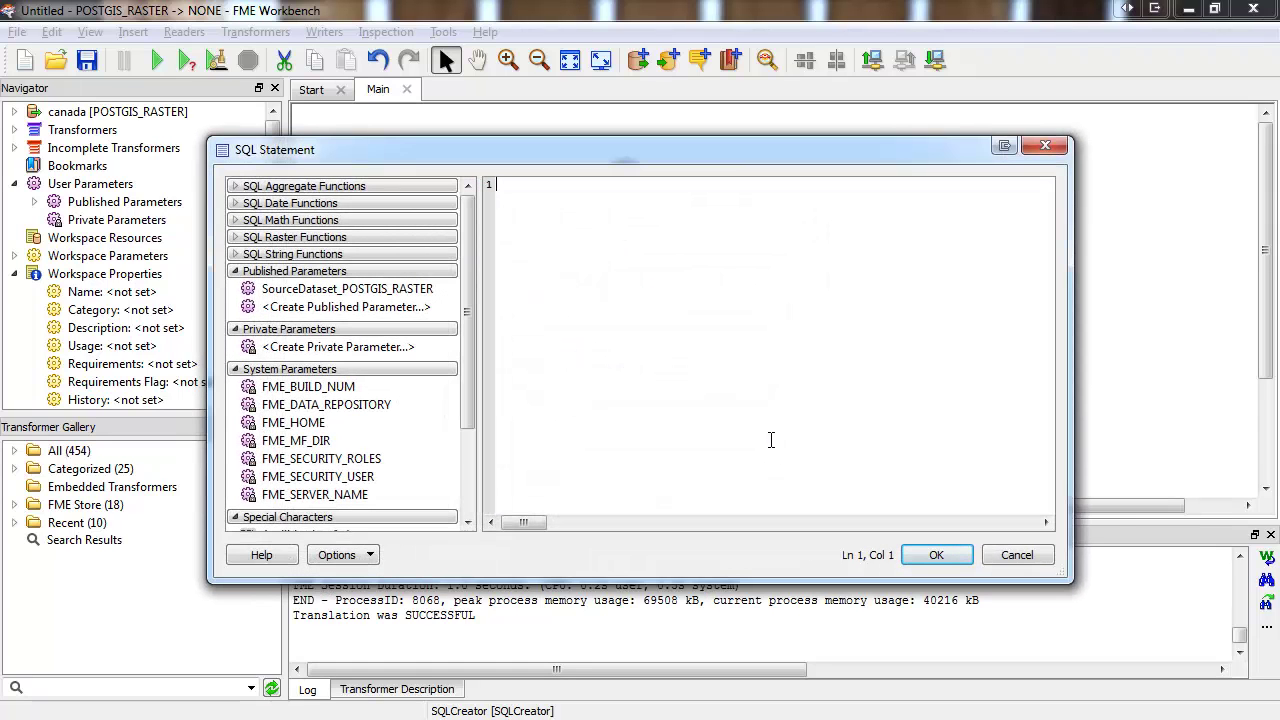